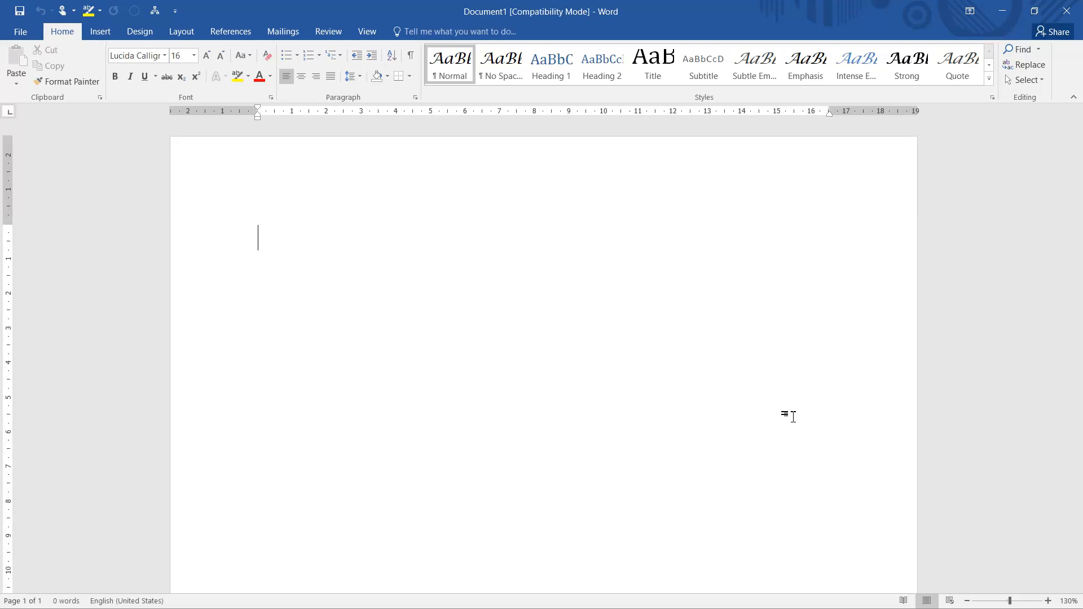
Enter the label "Name:" followed by a blank line of underscores, and add the label "Fathers Name:" on the line below.
type("Na")
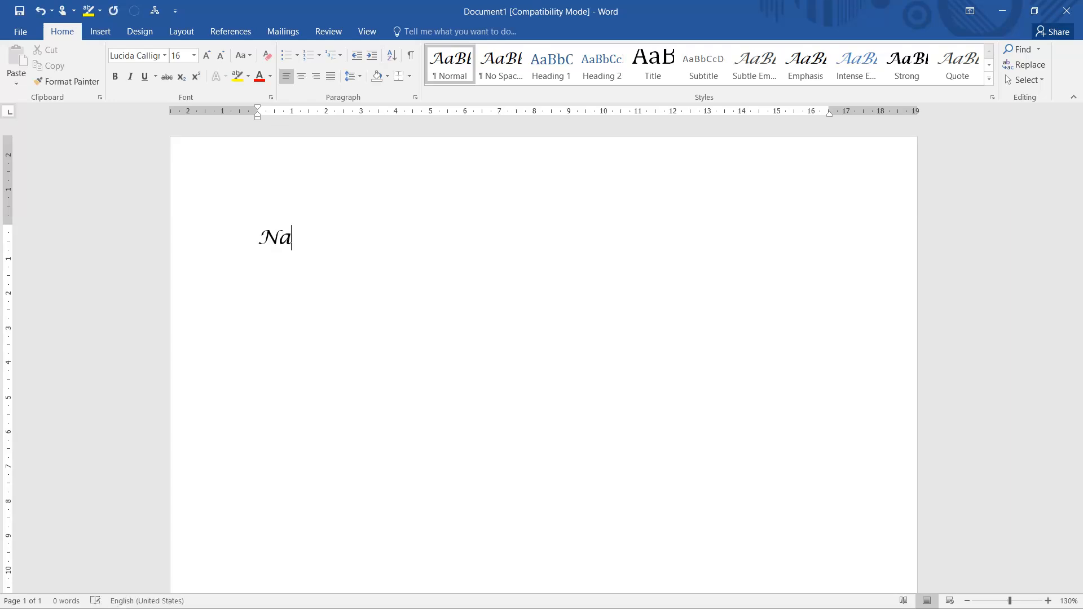
type("me:")
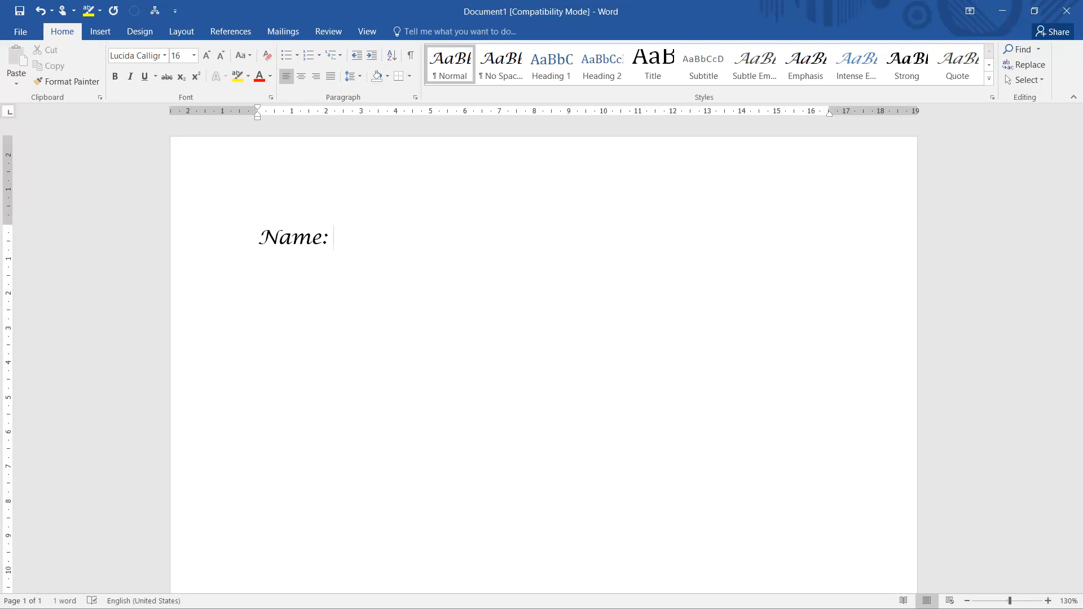
type(" ___________________________")
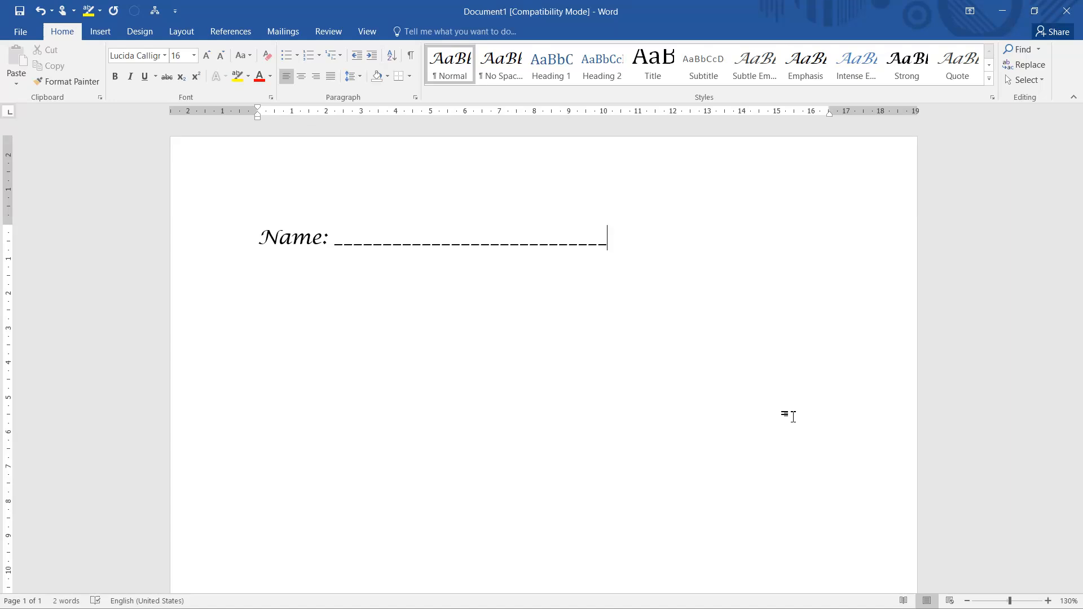
type("Fathers Name:")
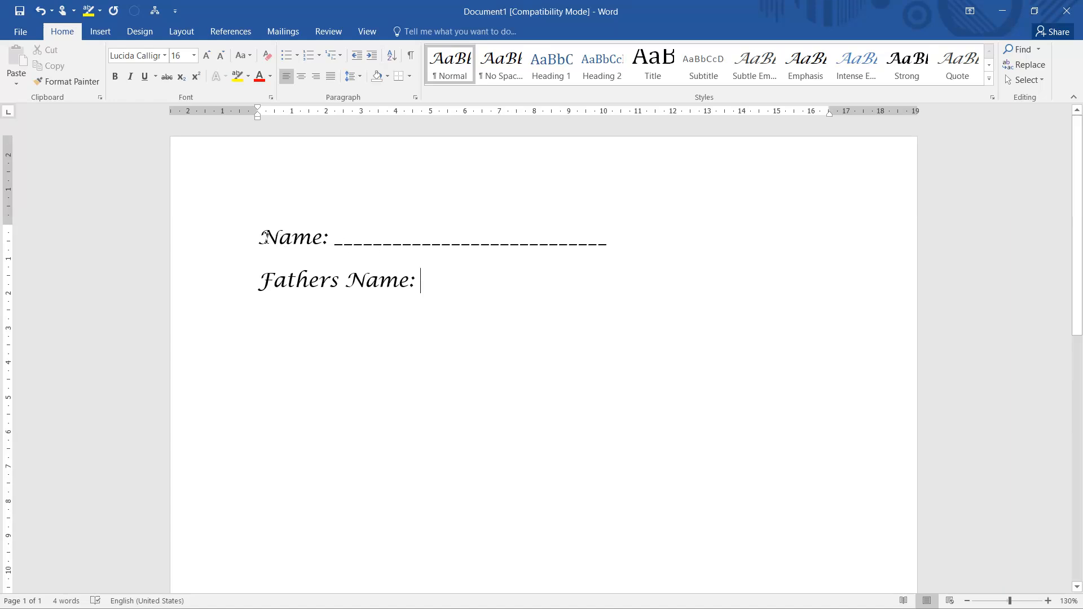
Add a row of underscores after "Fathers Name:" that ends level with the underscores after "Name:".
left_click_drag(259, 237, 334, 236)
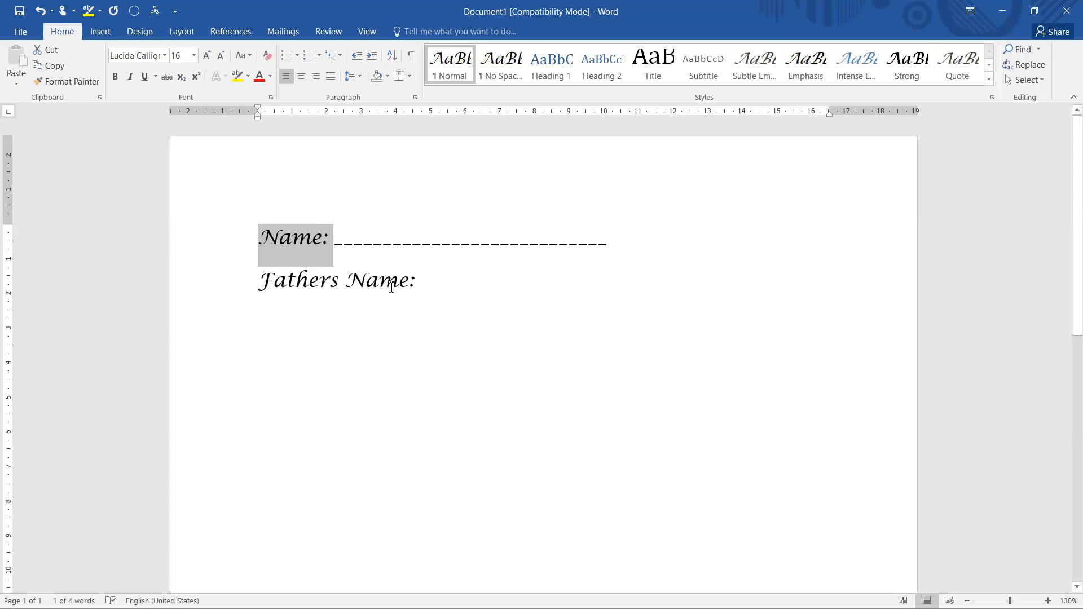
left_click_drag(345, 279, 416, 277)
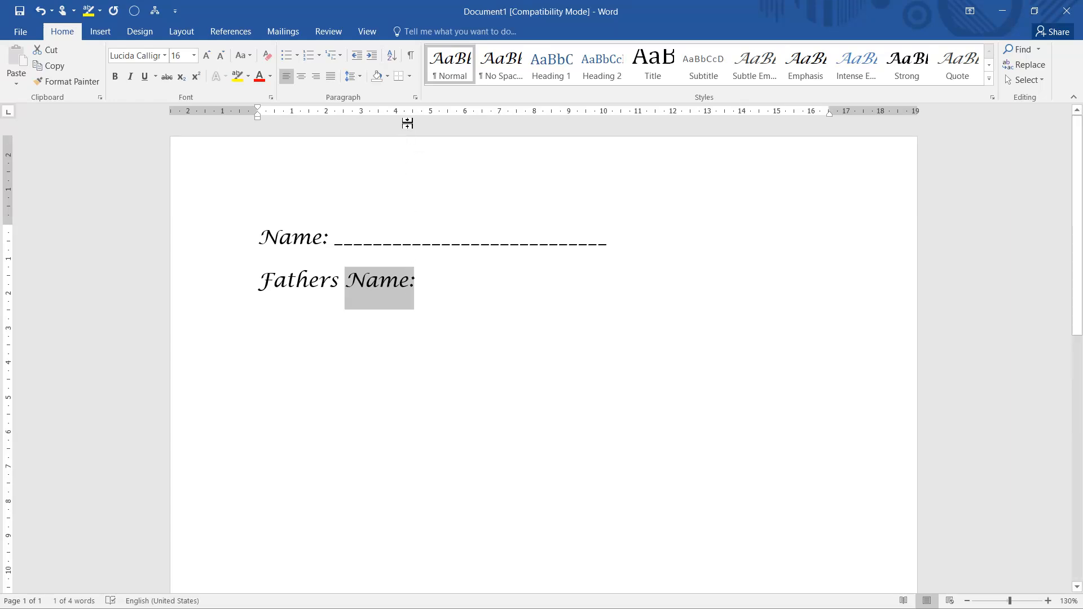
left_click(422, 280)
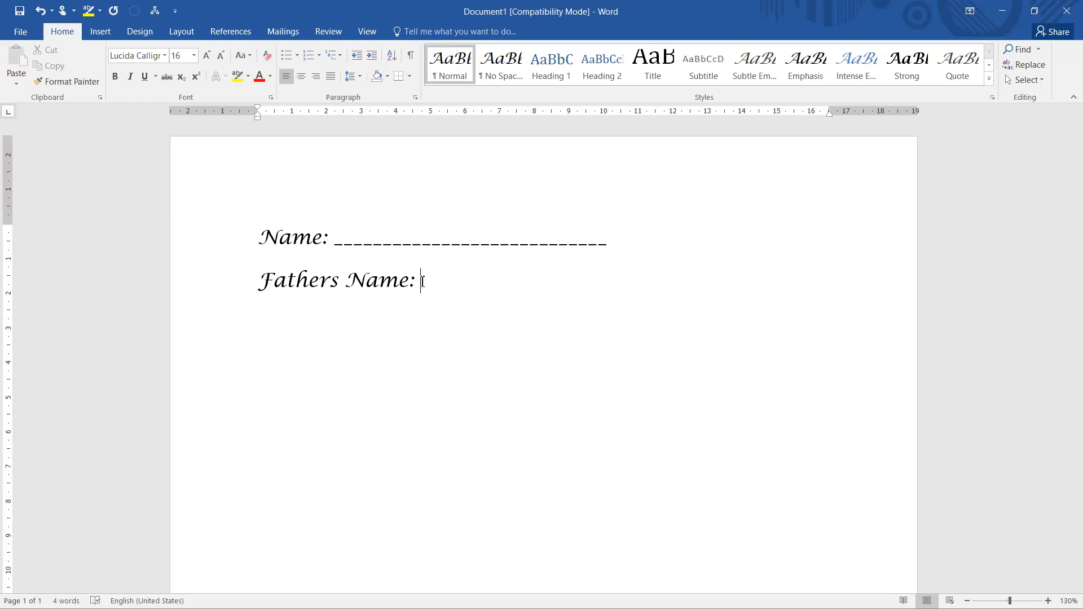
type("___________________")
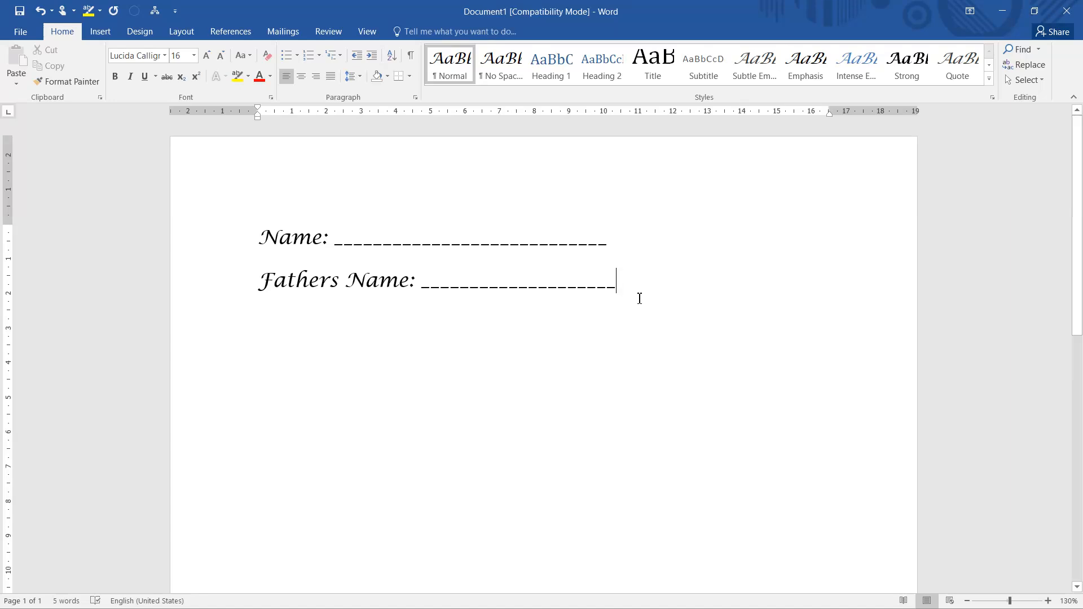
key("BackSpace")
Delete the underscores after "Name:" and "Fathers Name:", keeping the two labels on separate lines.
left_click_drag(337, 239, 621, 235)
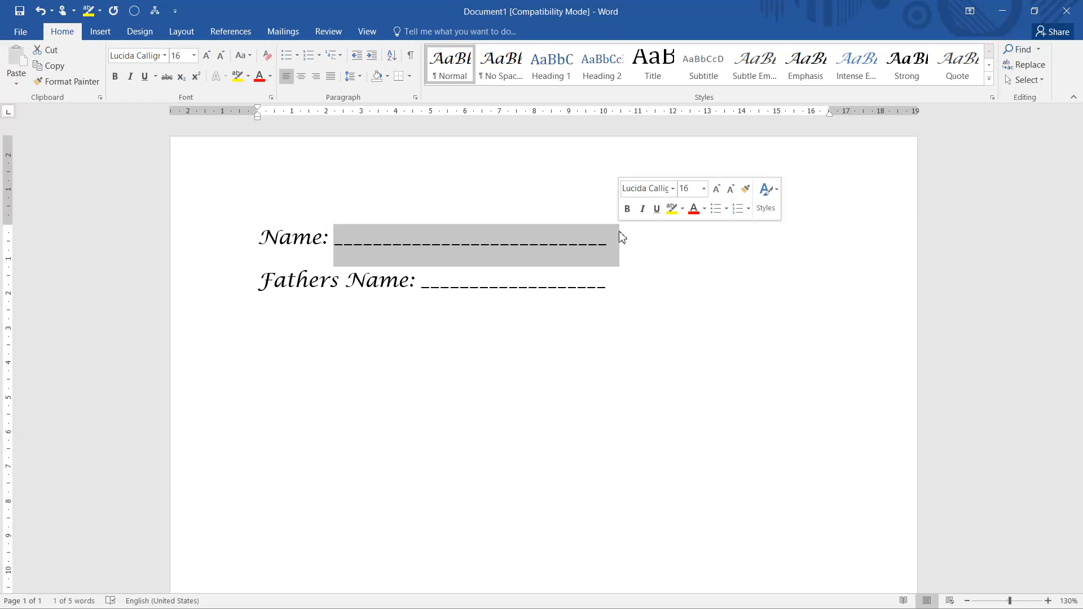
key("Delete")
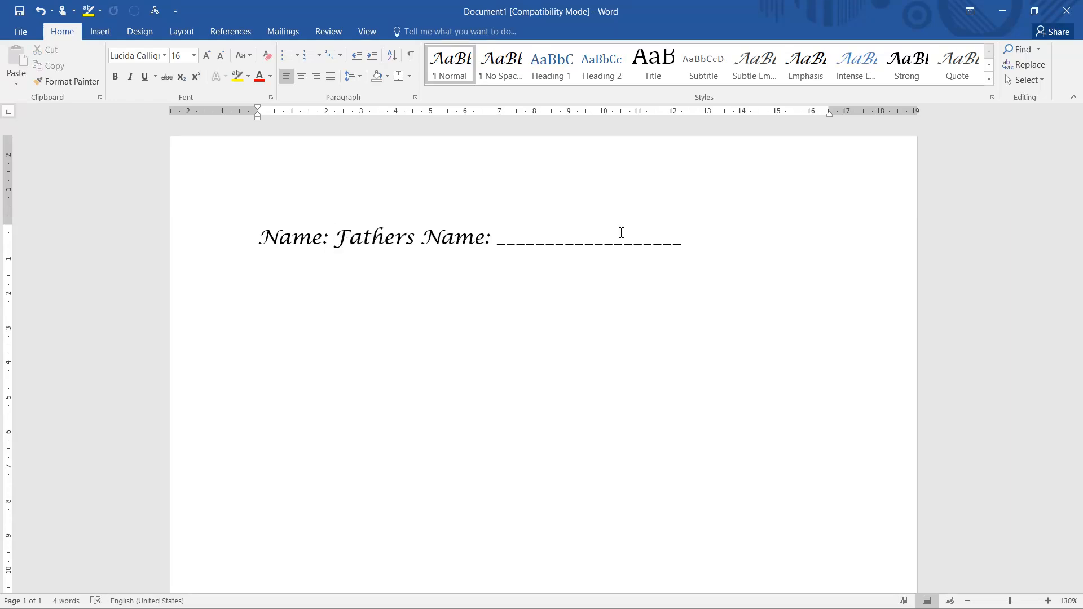
key("Return")
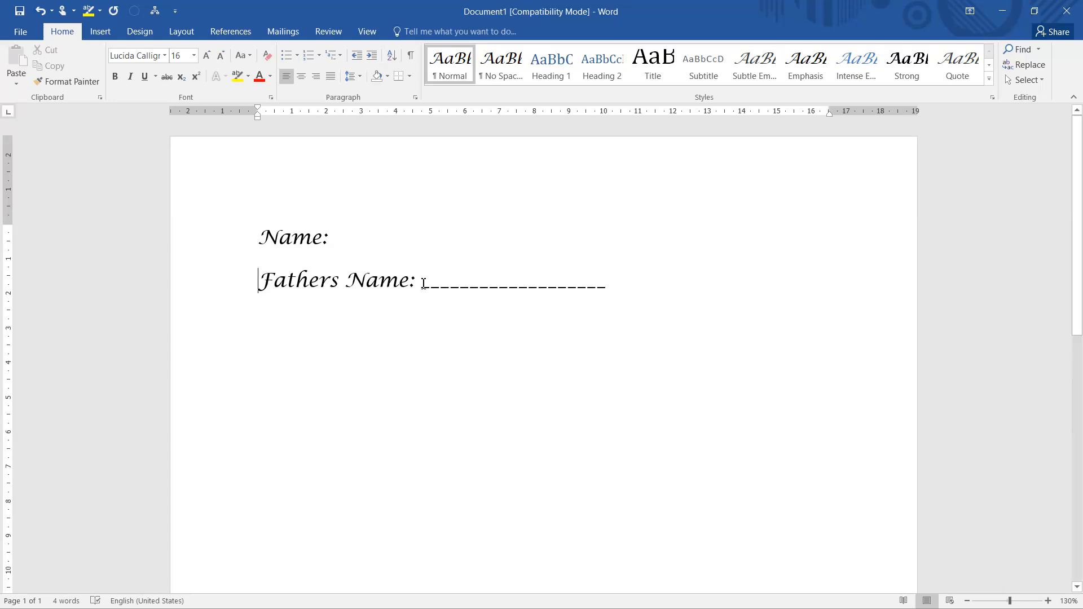
left_click_drag(424, 284, 623, 277)
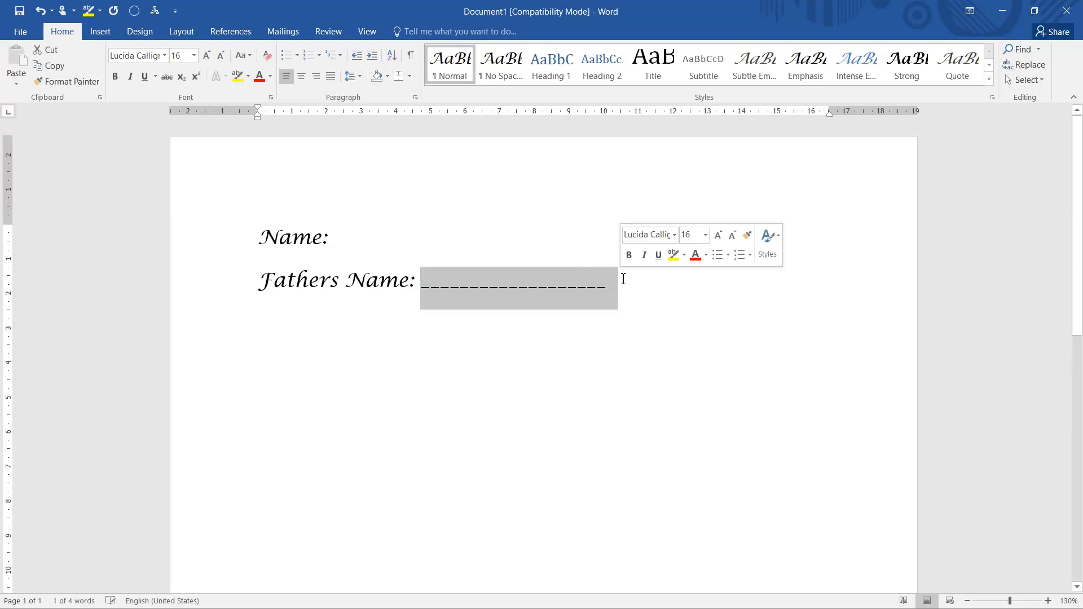
key("Delete")
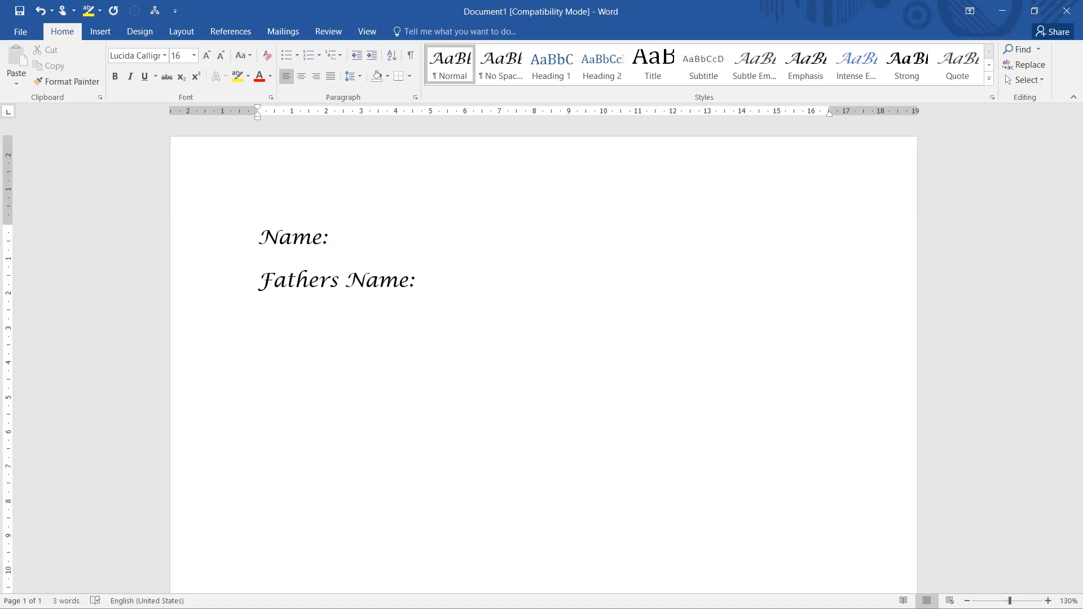
Add the labels "Pan No:" and "Address:" on separate lines below "Fathers Name:".
type("Pan No:")
key("Return")
type("Ac")
key("BackSpace")
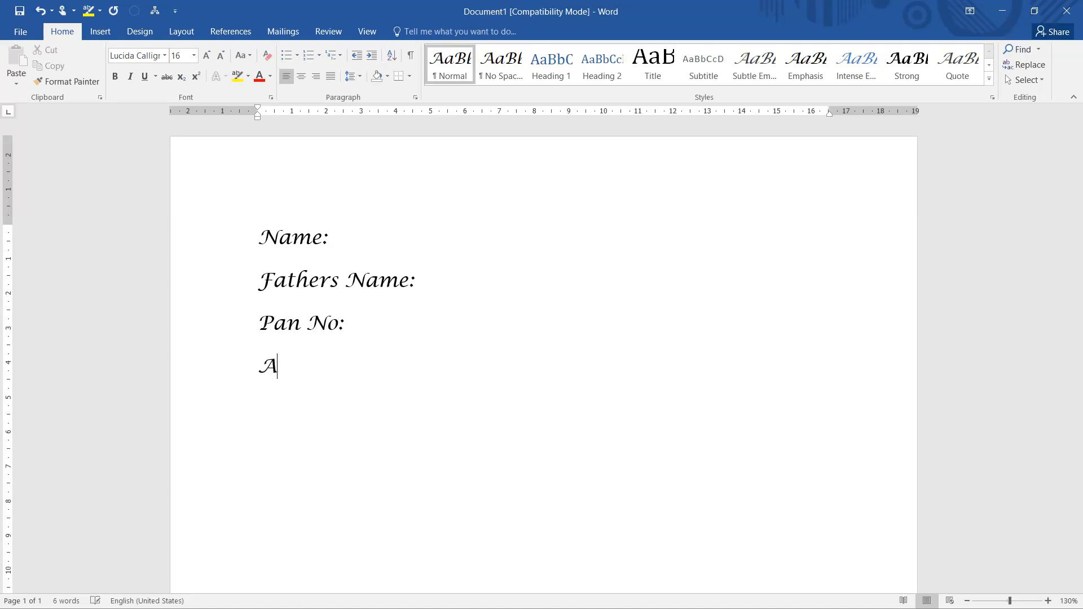
type("ddress:")
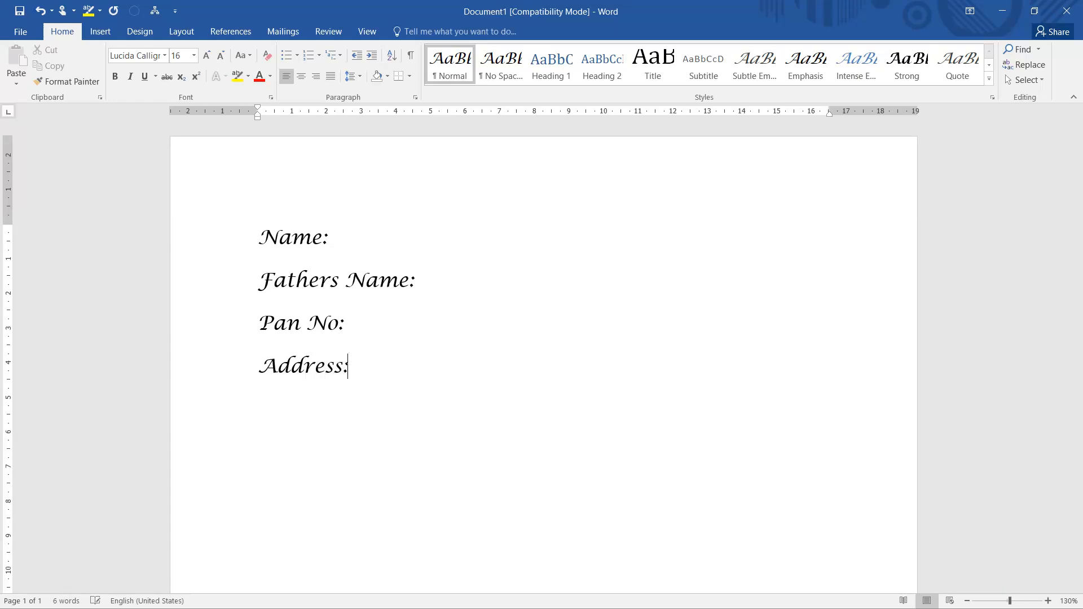
Add the label "Academic Qualification:" on a new line below "Address:".
key("Return")
type("Academic Qual")
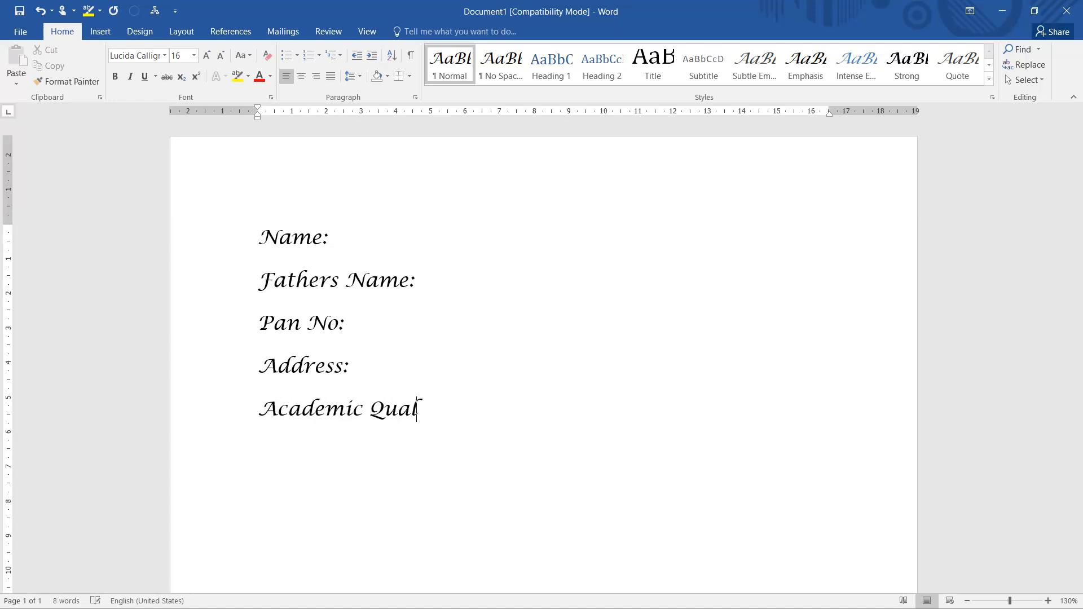
type("ification:")
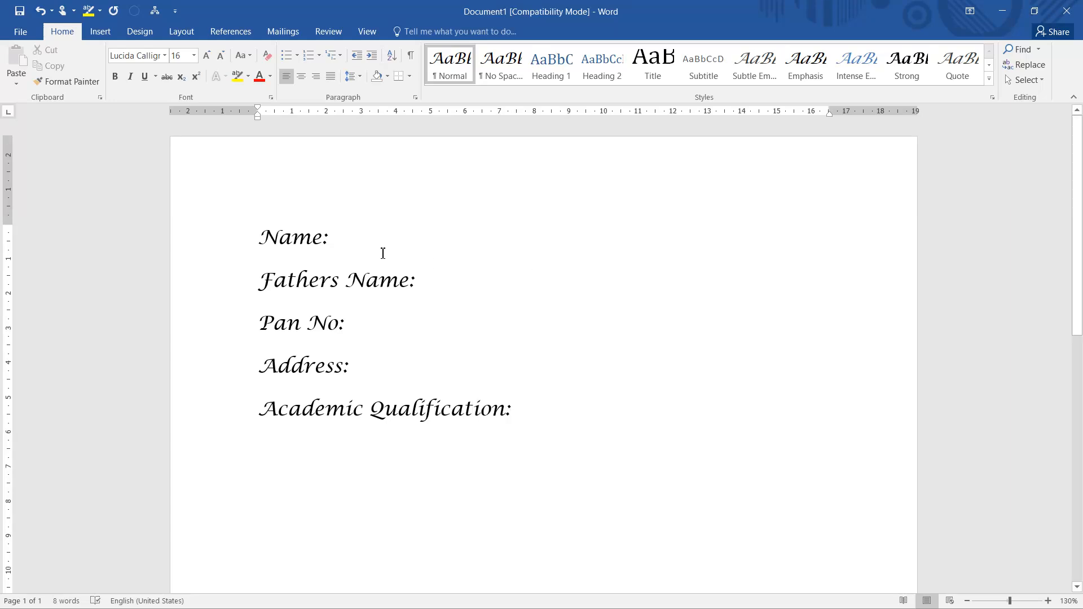
left_click(343, 240)
type("______")
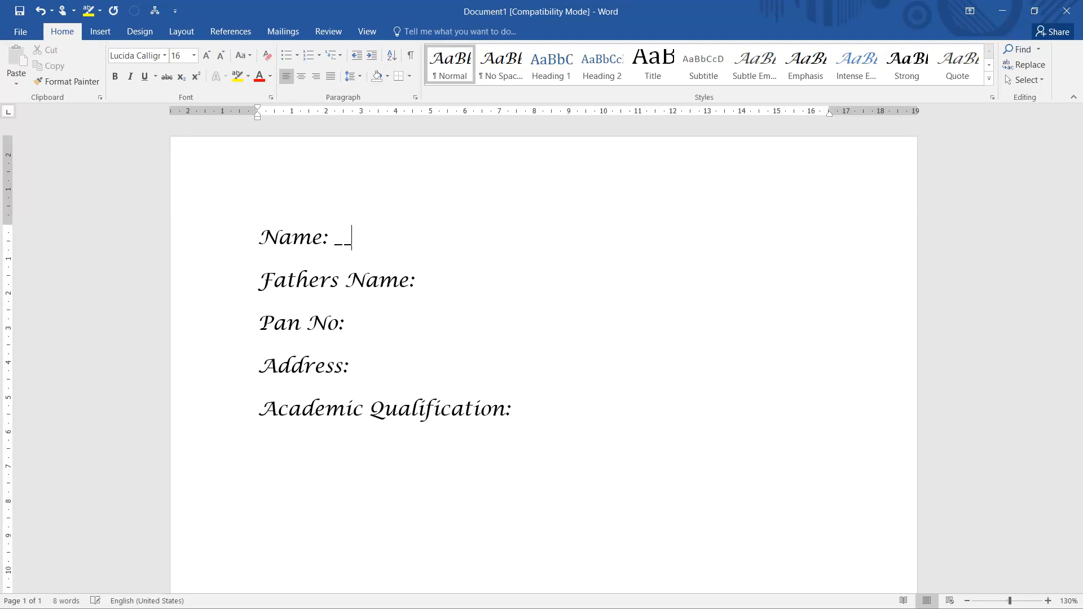
key("BackSpace")
key("BackSpace")
key("BackSpace")
key("BackSpace")
key("BackSpace")
key("BackSpace")
key("BackSpace")
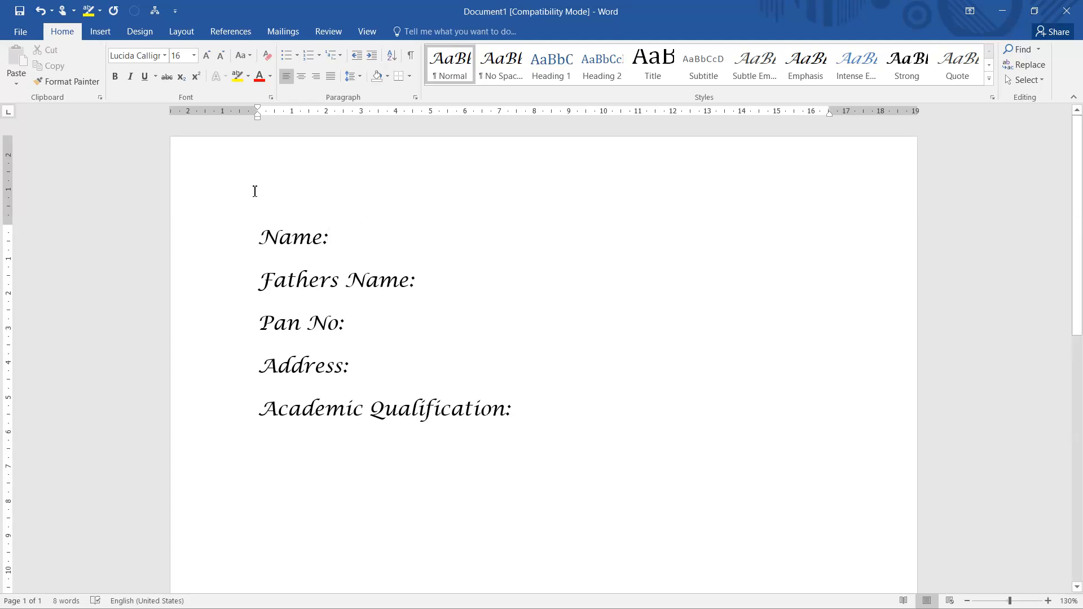
Set a tab stop at 18 cm with underscore leader 4 for all five label lines.
left_click_drag(264, 232, 422, 402)
left_click_drag(494, 405, 521, 406)
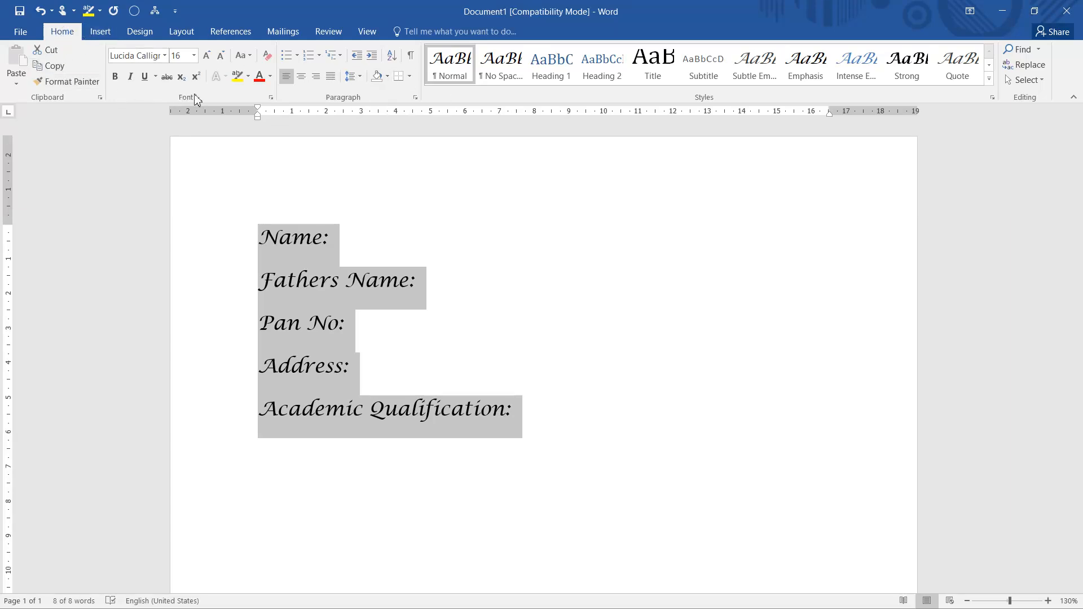
left_click(416, 99)
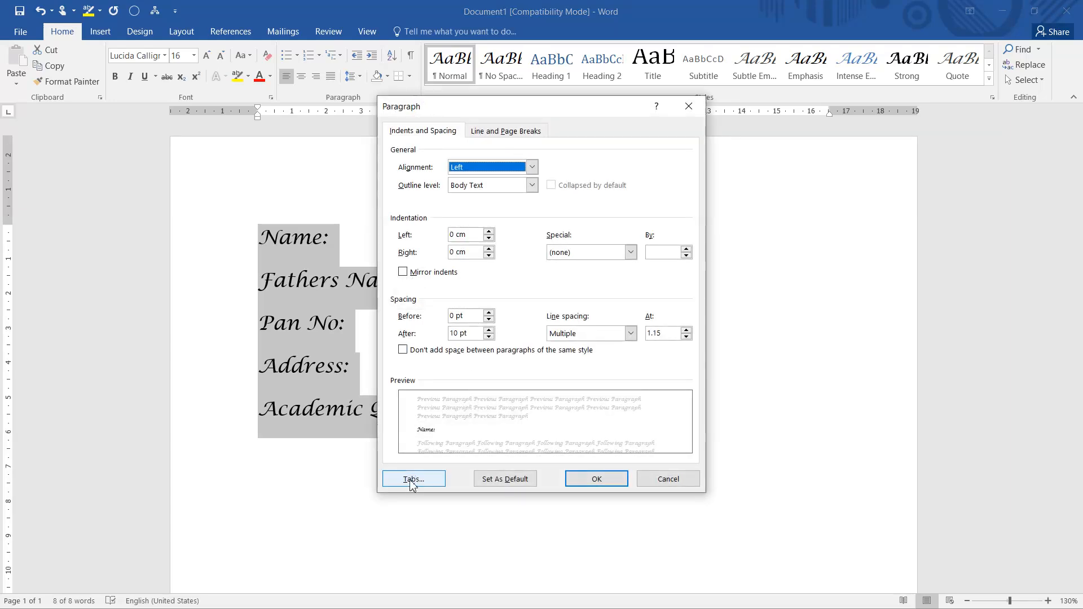
left_click(413, 480)
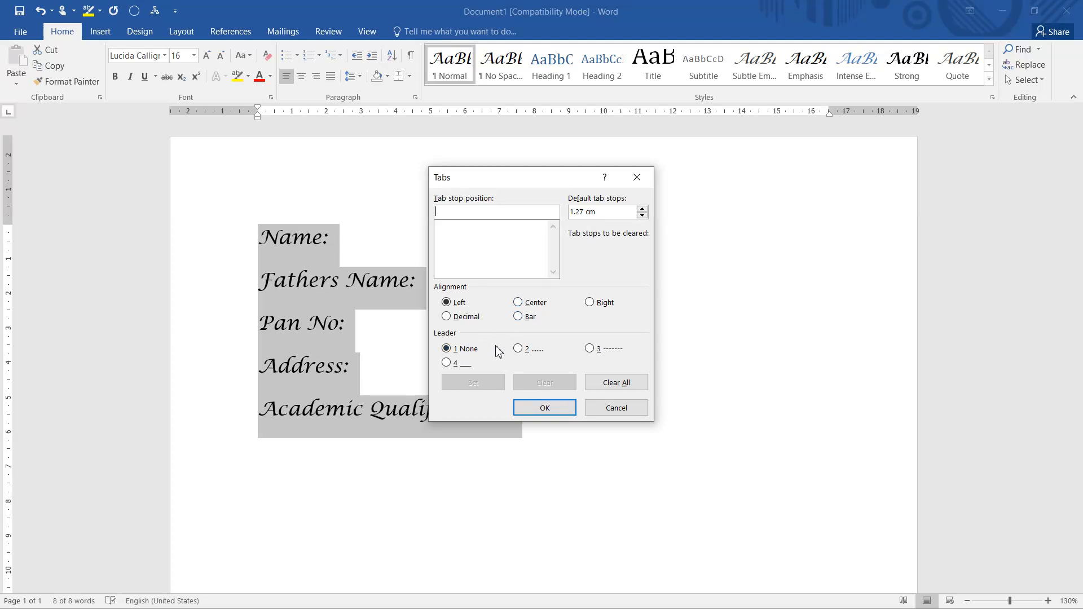
left_click(446, 364)
left_click(518, 349)
left_click(589, 350)
left_click(447, 363)
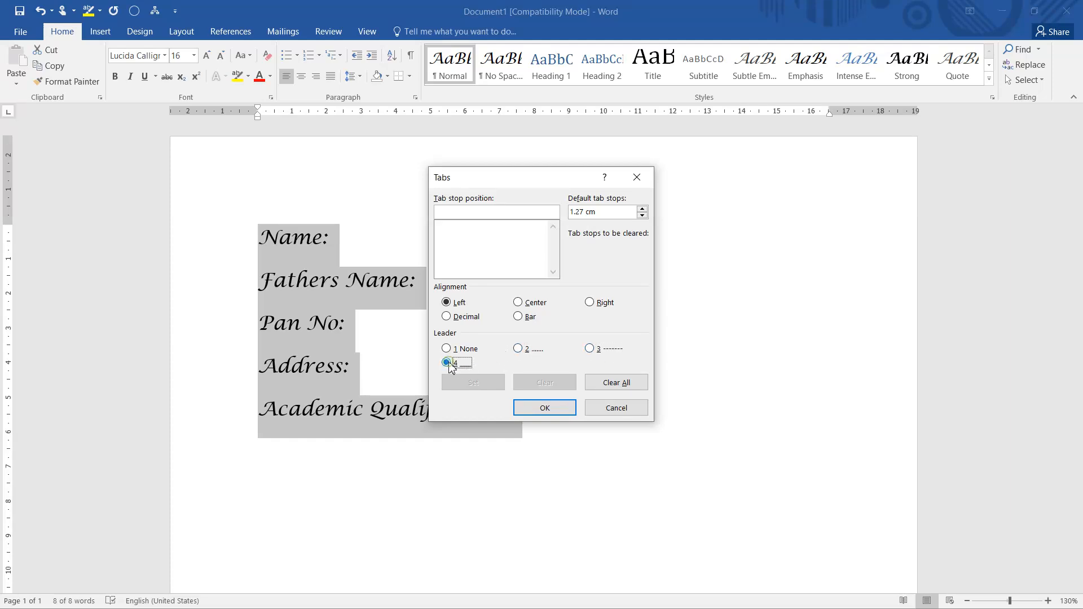
left_click(456, 212)
type("18cm")
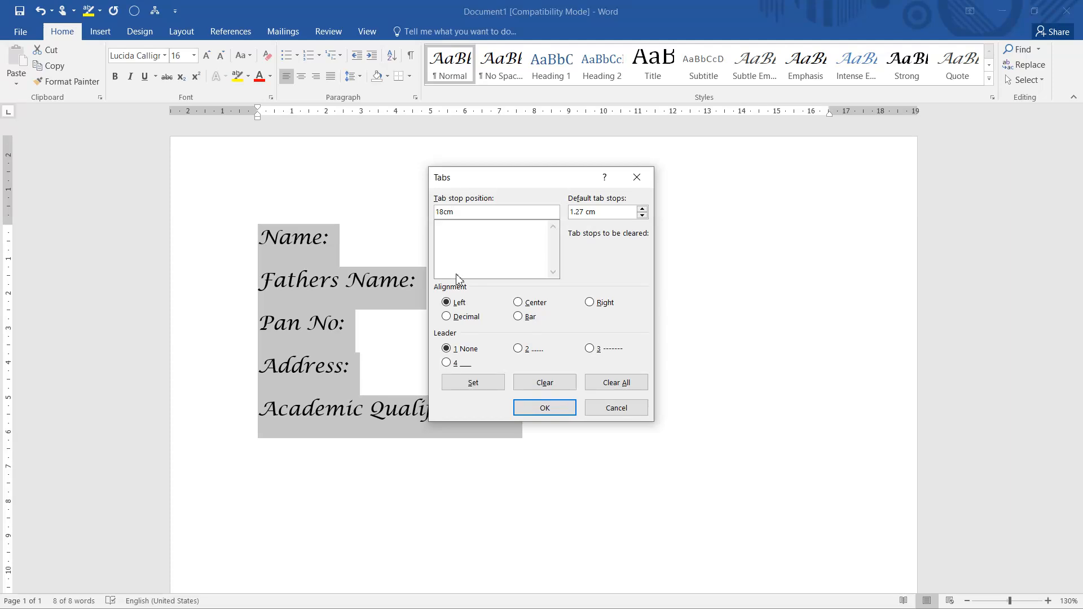
left_click(450, 367)
left_click(524, 407)
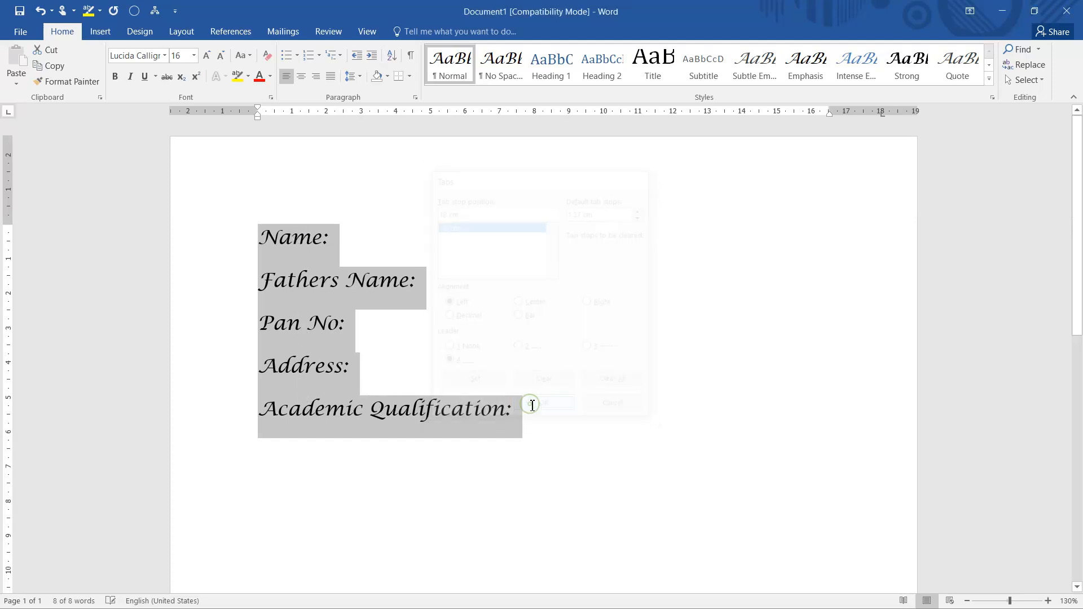
Insert a tab leader line after each of the five labels, and add two empty lines below the form.
left_click(345, 238)
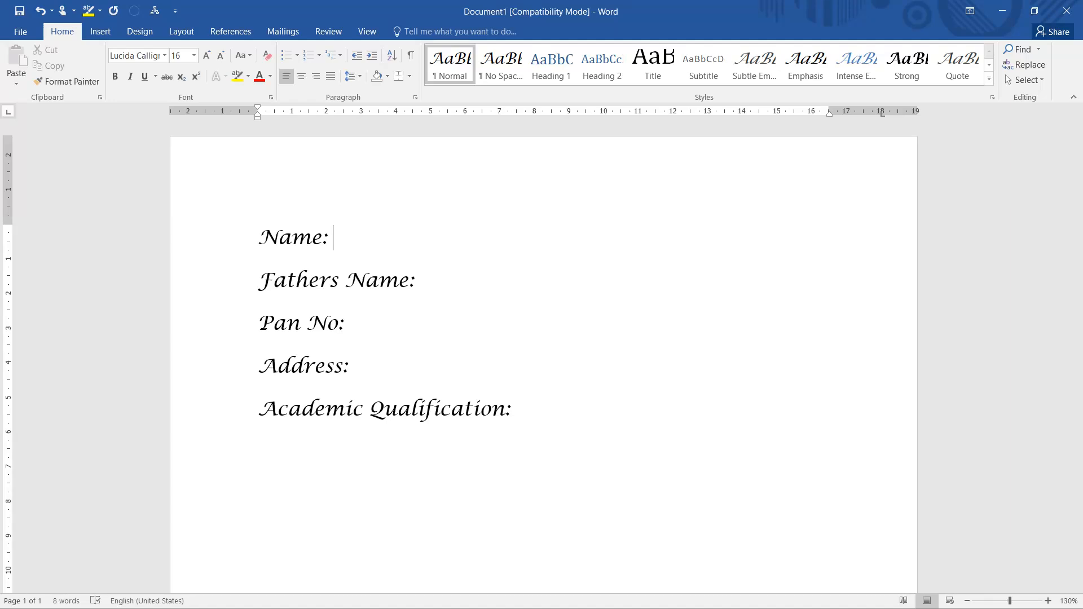
key("Tab")
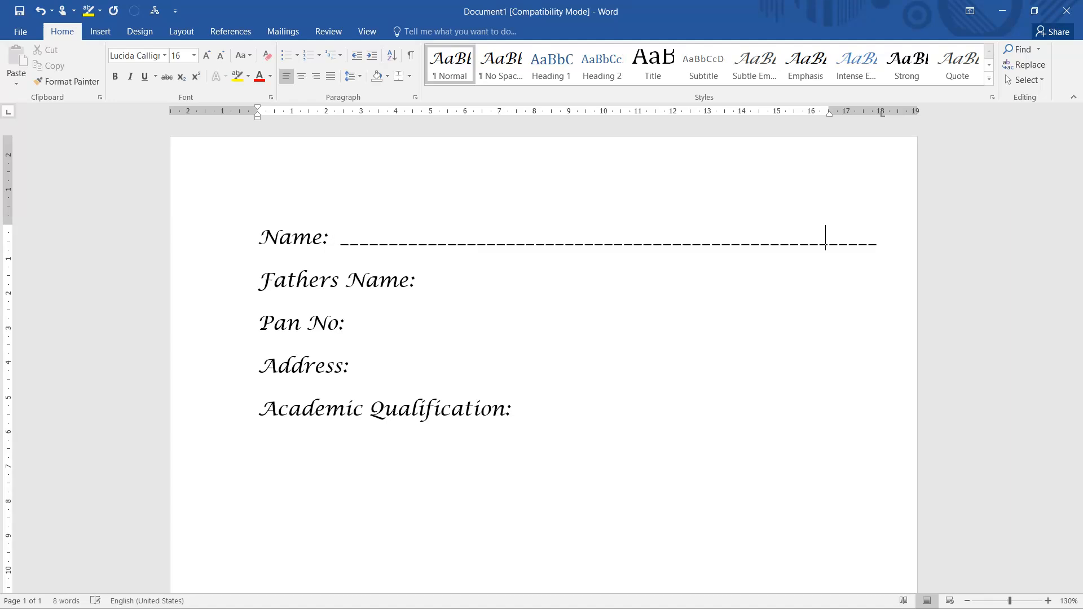
left_click(420, 287)
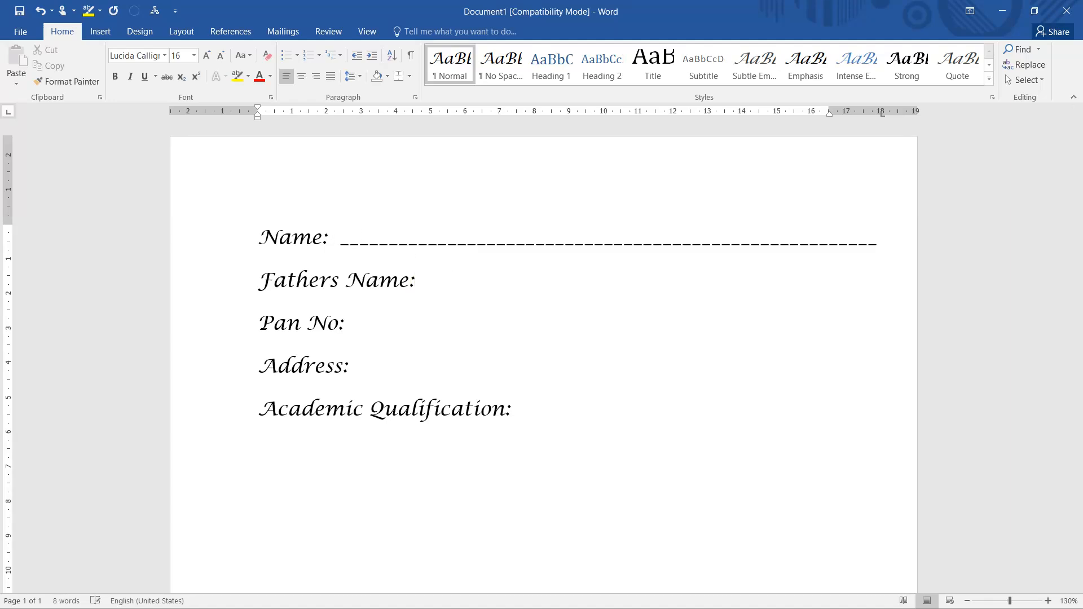
key("Tab")
left_click(353, 320)
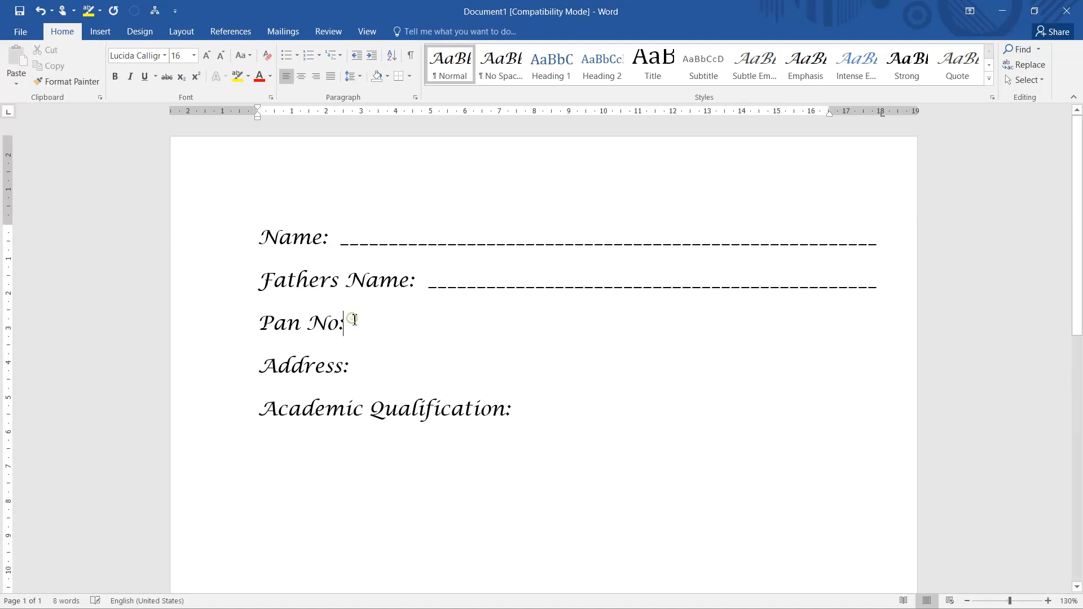
key("Tab")
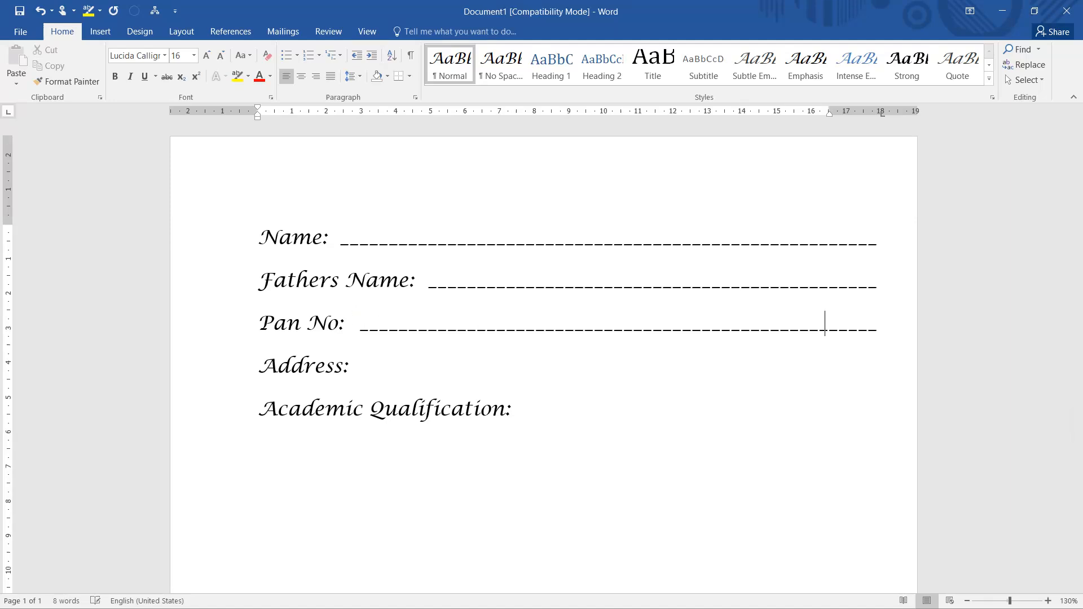
left_click(354, 365)
key("Tab")
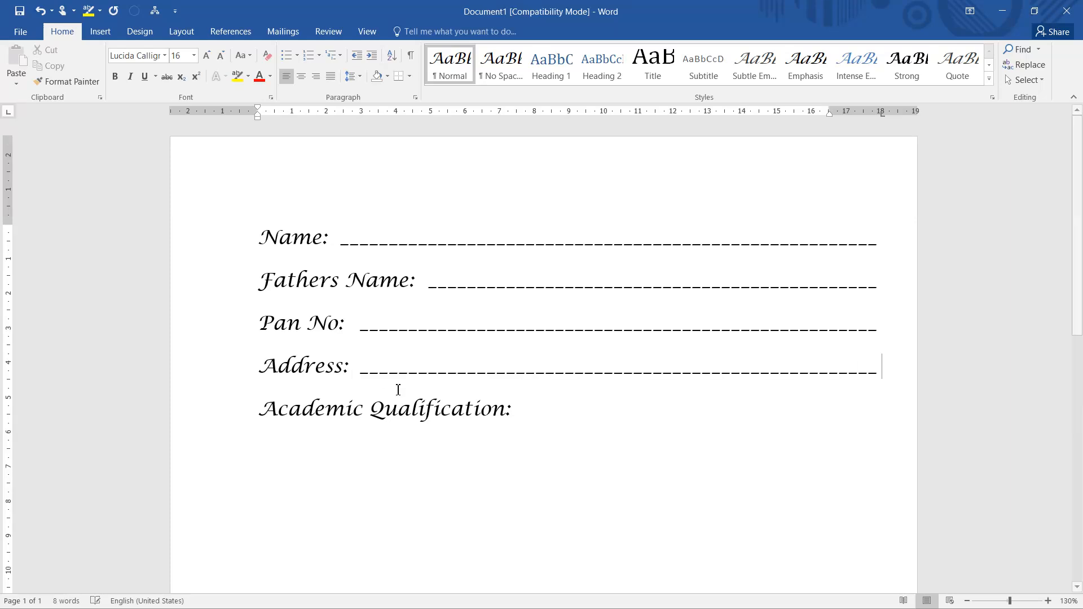
left_click(514, 409)
key("Tab")
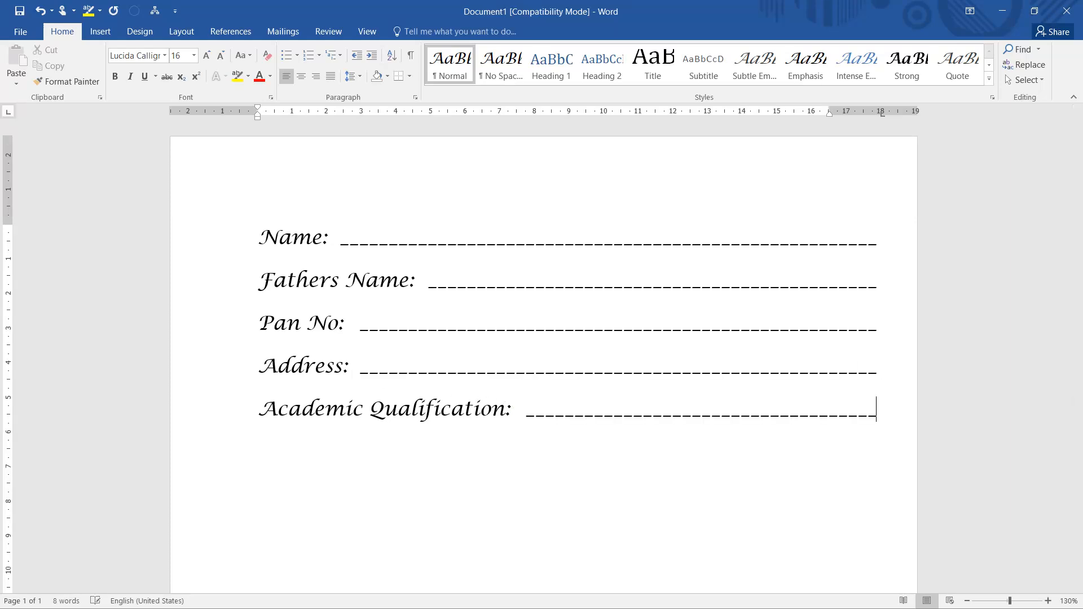
key("Return")
key("Return")
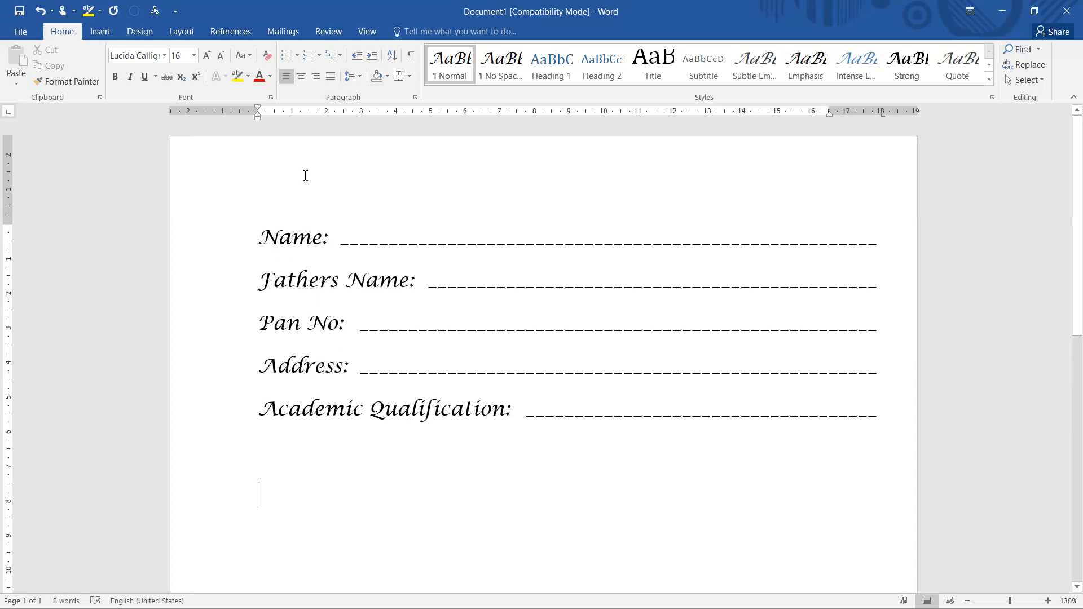
Examine the tab stop position and leader settings of the empty line below the form, leaving them as they are.
left_click(415, 97)
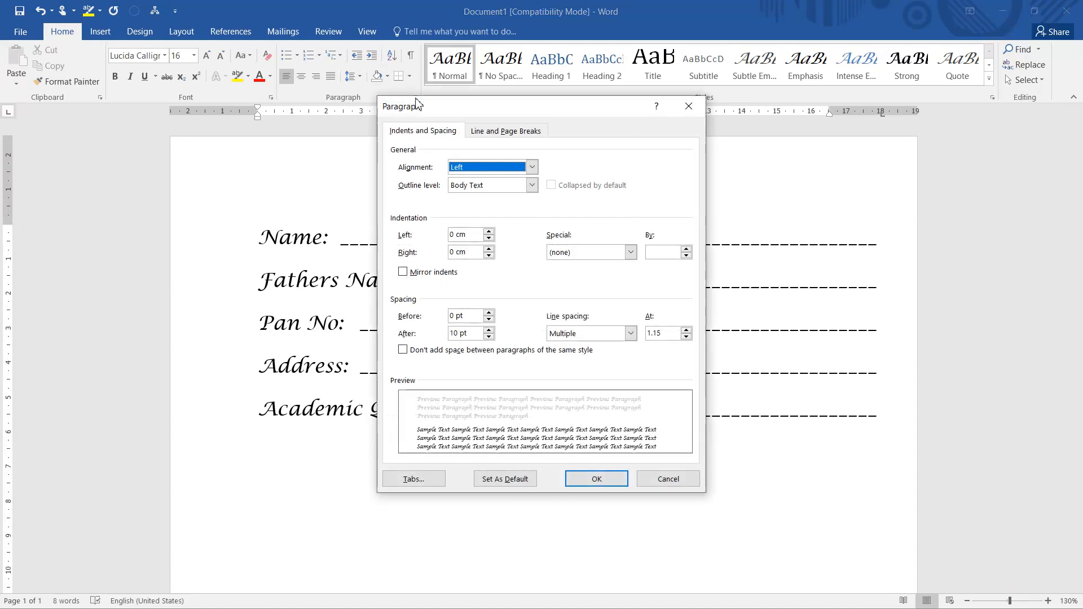
left_click(413, 480)
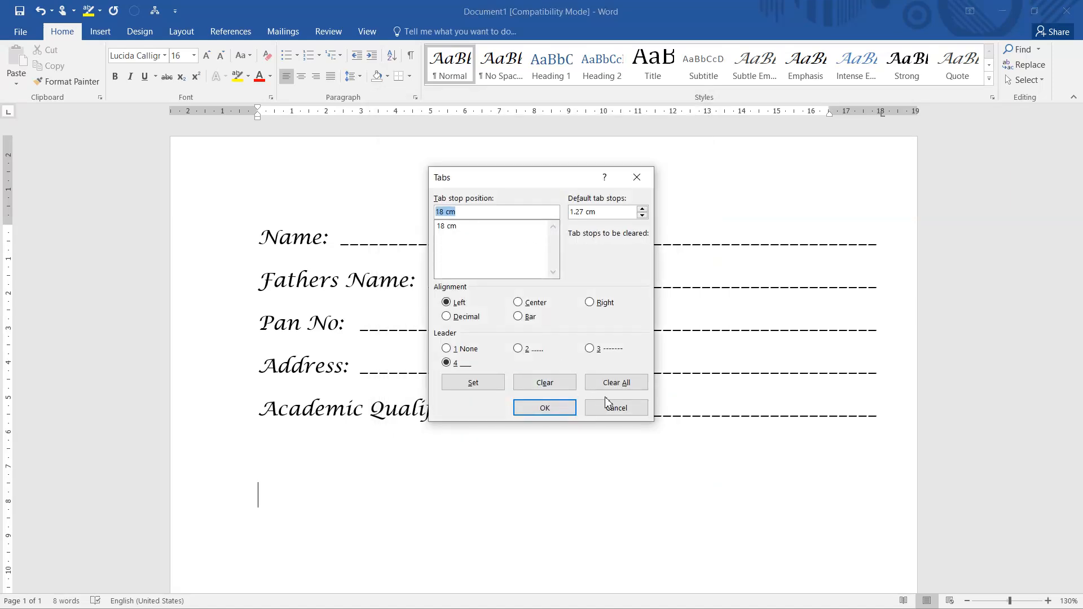
left_click(611, 407)
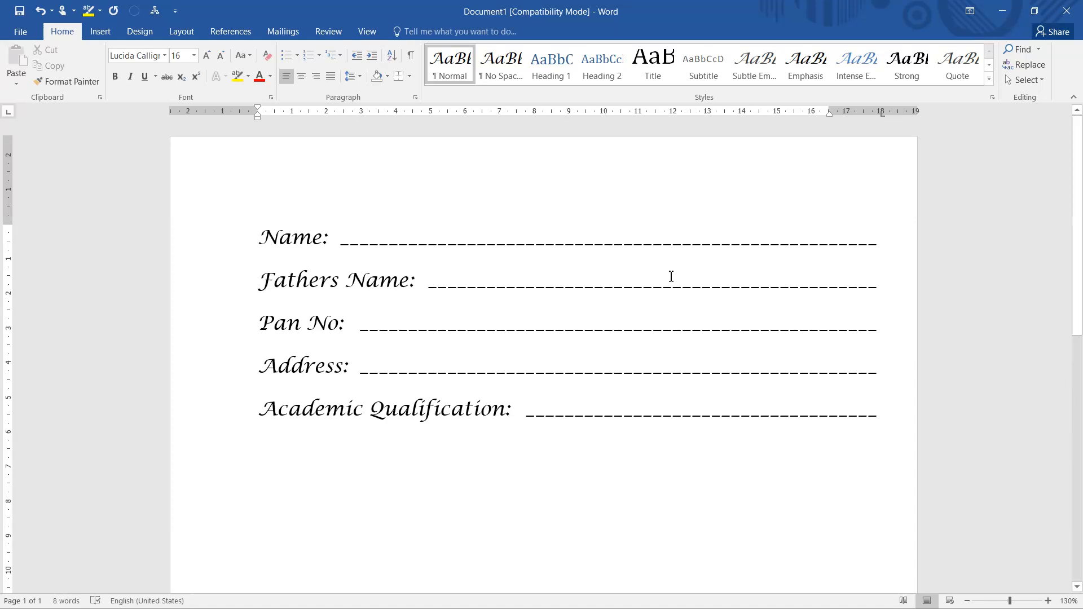
Add the labels "ASDFGHJ:" and "NBH:" on two separate lines below the form.
type("AS")
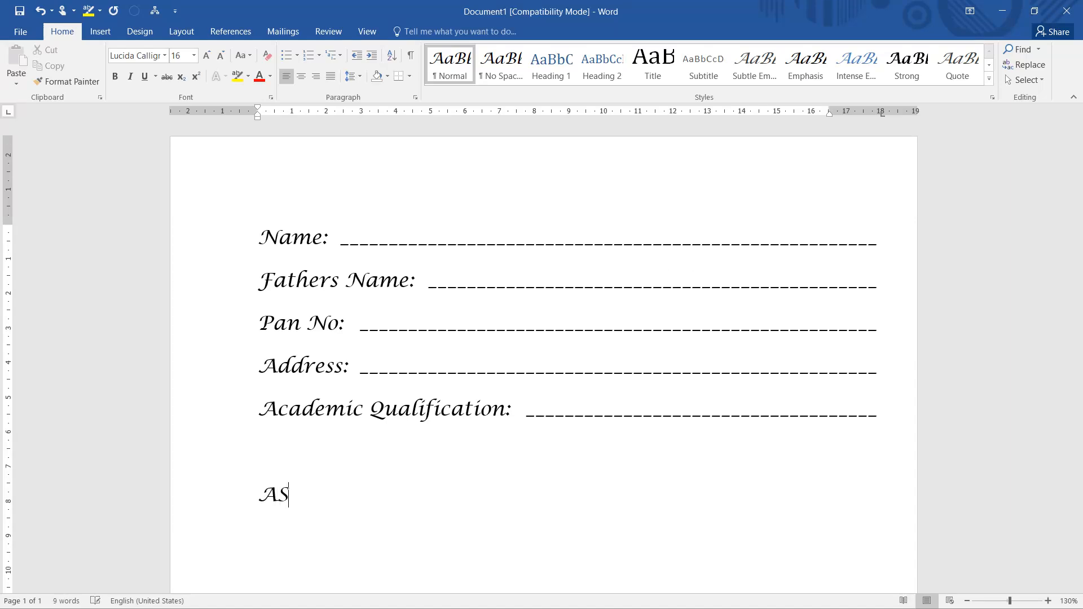
type("DFGHJ")
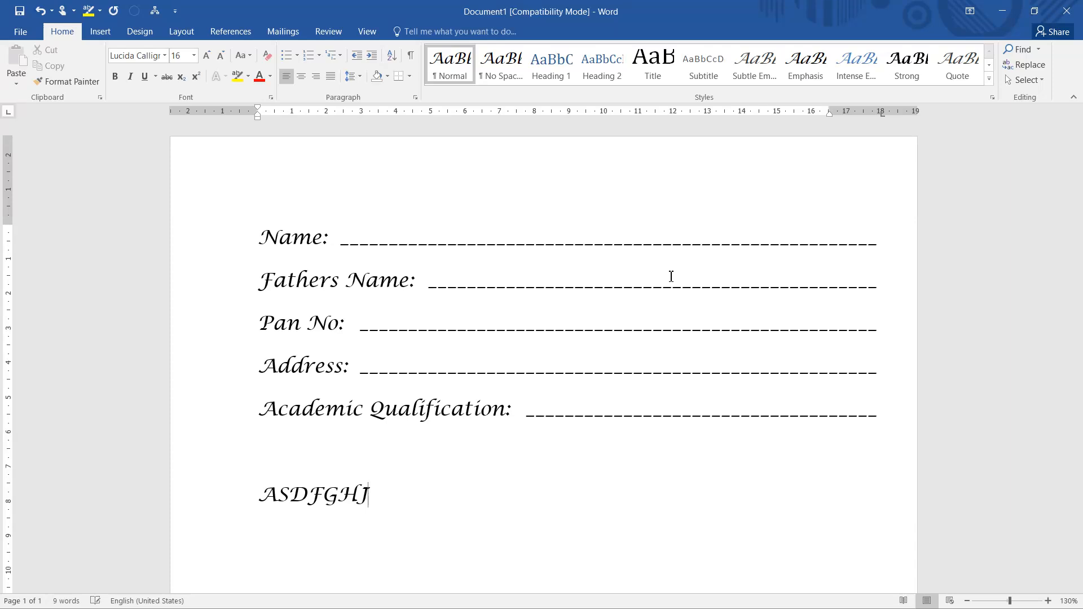
type(":")
key("Return")
type("NBH:")
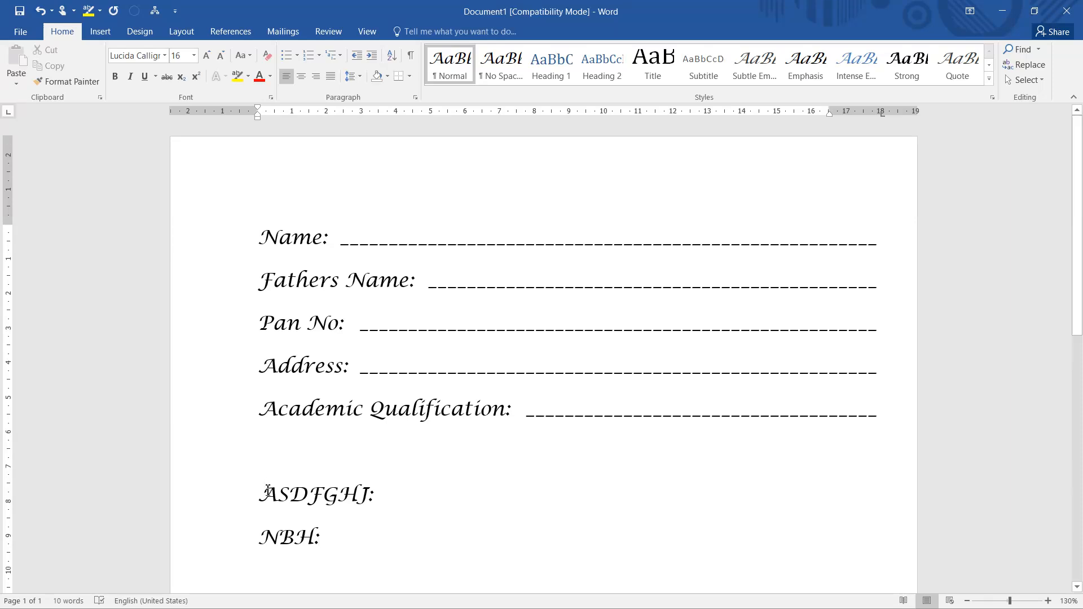
Clear the 18 cm tab stop from the "ASDFGHJ:" and "NBH:" lines.
left_click_drag(262, 491, 327, 538)
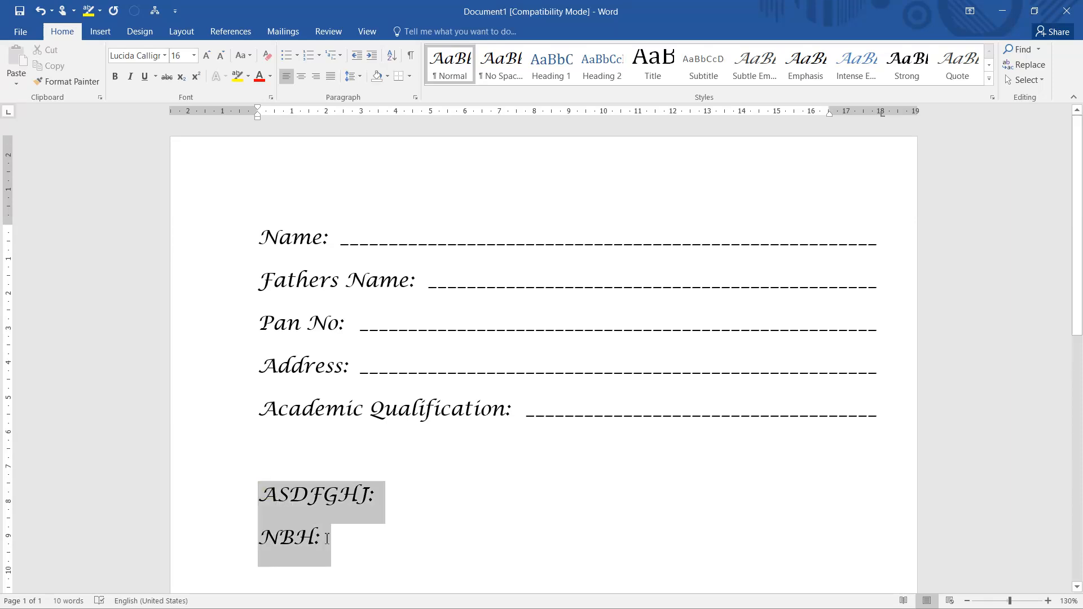
left_click(415, 97)
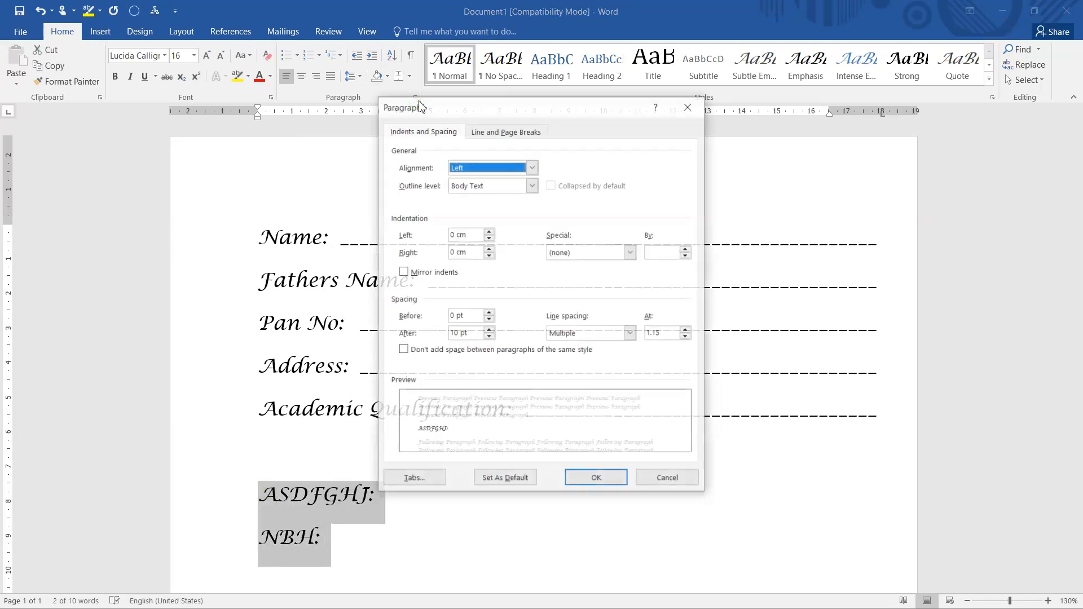
left_click(414, 478)
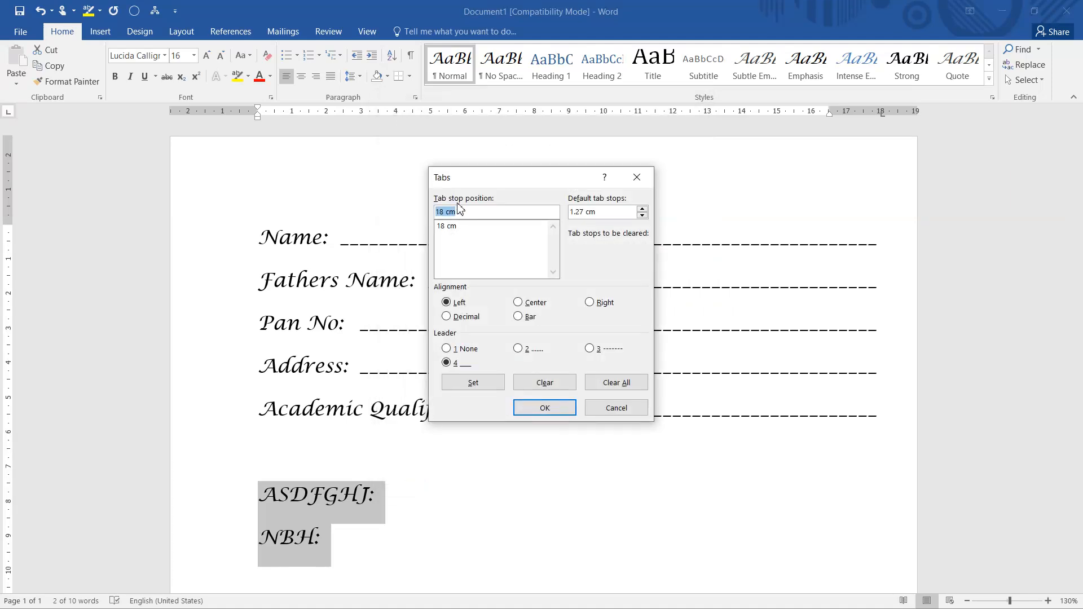
left_click(451, 226)
left_click(546, 382)
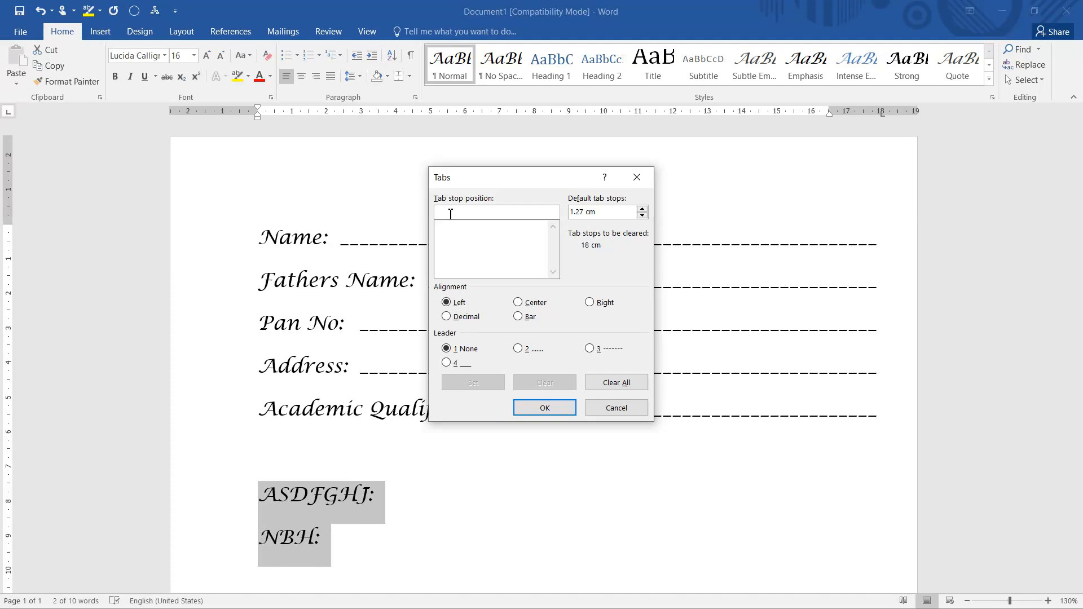
Set a left tab stop at 10 cm with dotted leader 2 for the two selected label lines.
type("1")
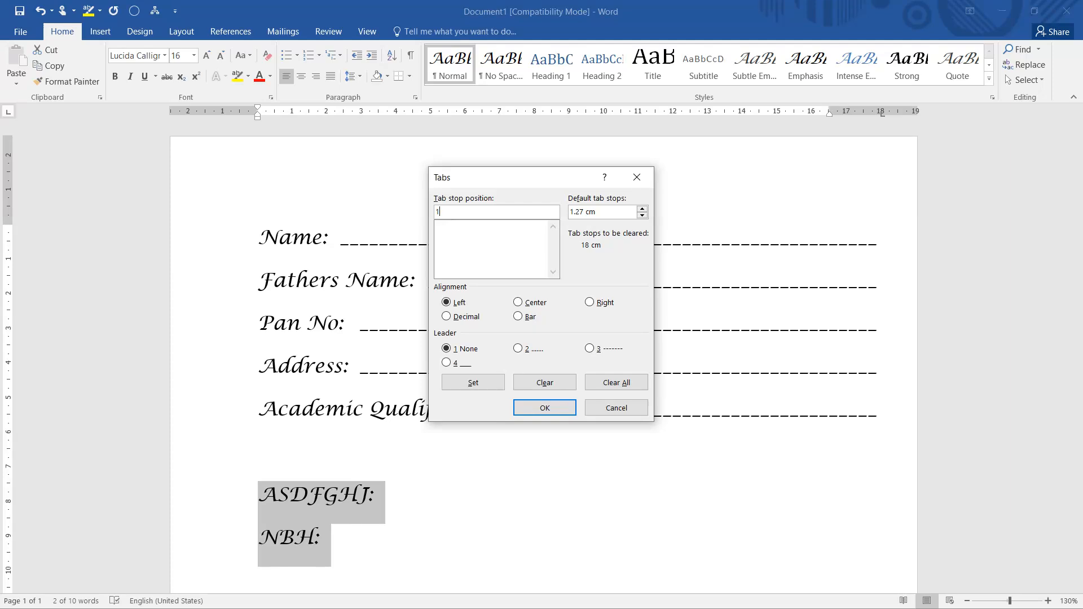
type("0cm")
left_click(481, 385)
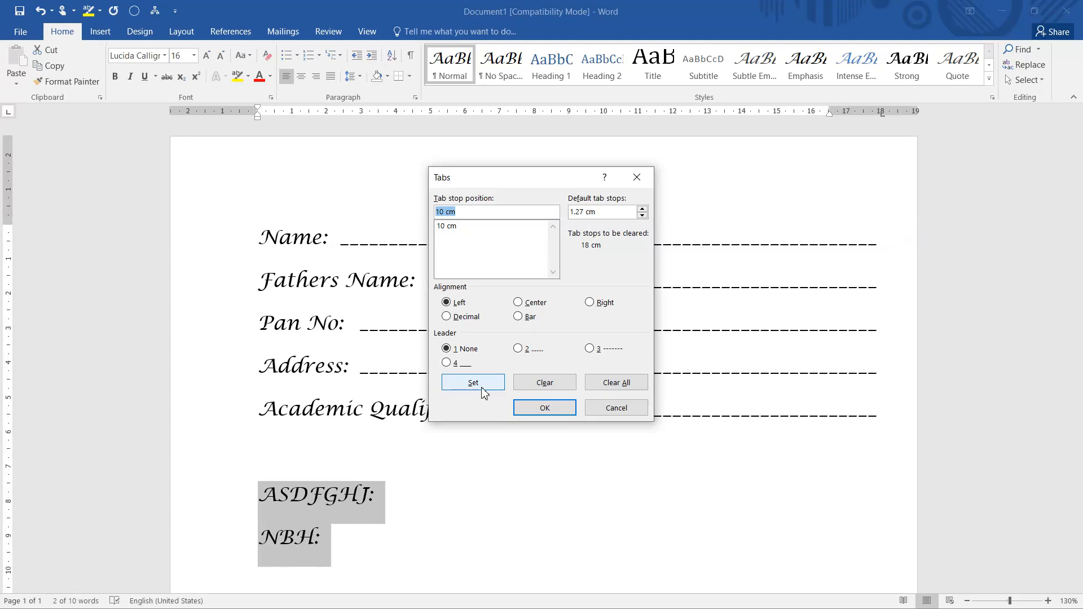
left_click(449, 367)
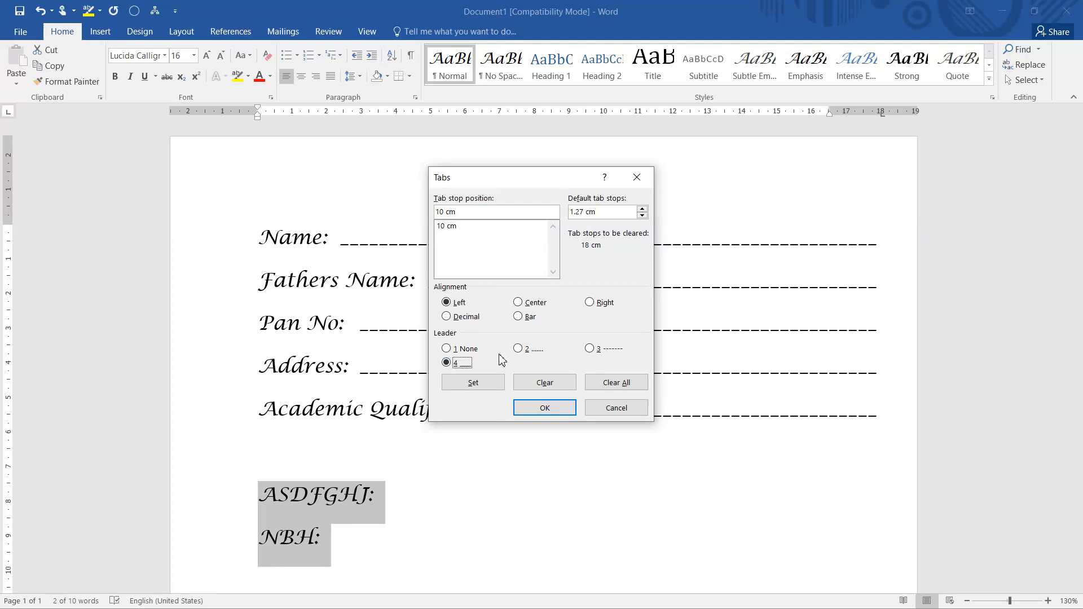
left_click(523, 350)
left_click(545, 407)
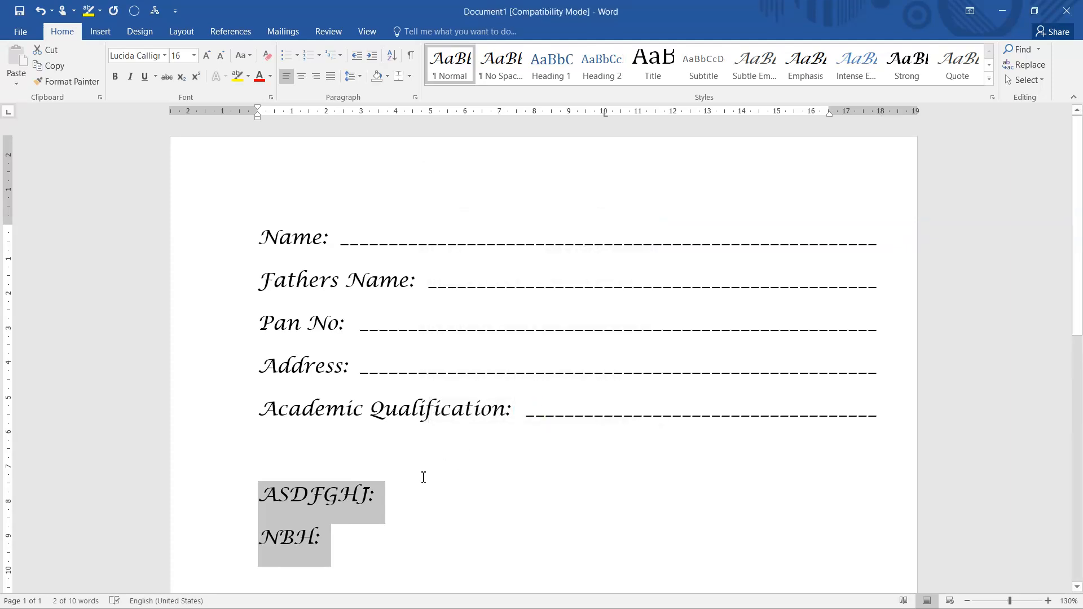
Insert a dotted tab leader line after each of the labels "ASDFGHJ:" and "NBH:".
left_click(394, 496)
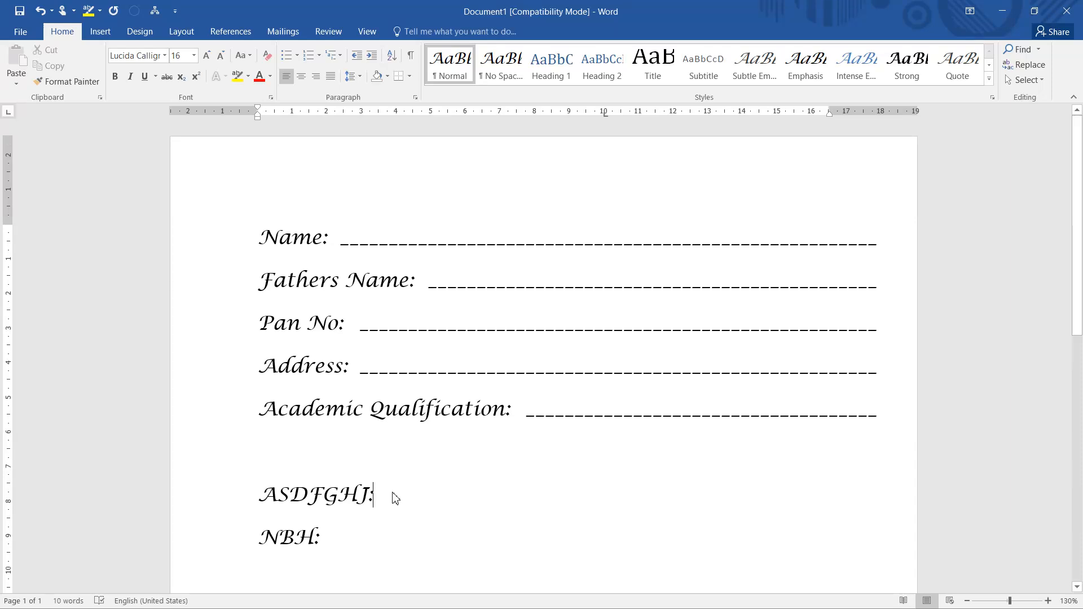
key("Tab")
left_click(332, 540)
key("Tab")
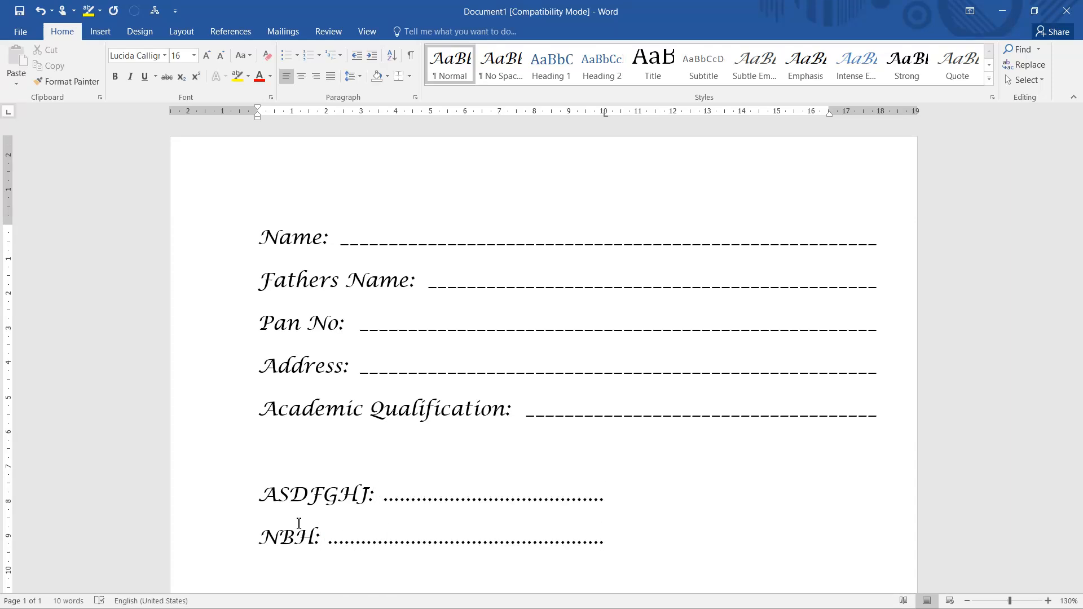
left_click_drag(254, 496, 382, 488)
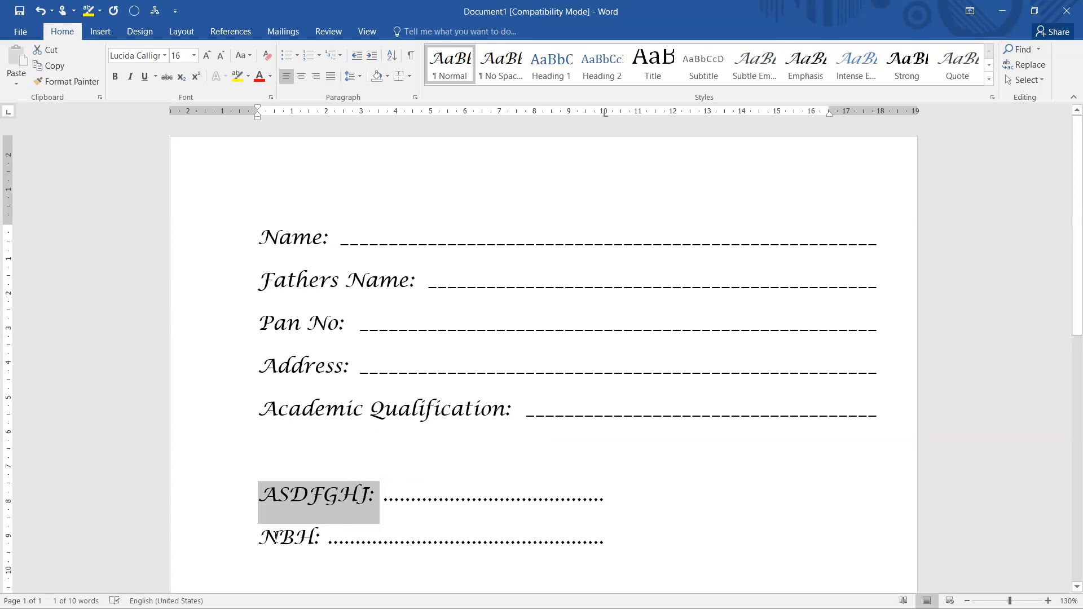
left_click_drag(270, 535, 319, 539)
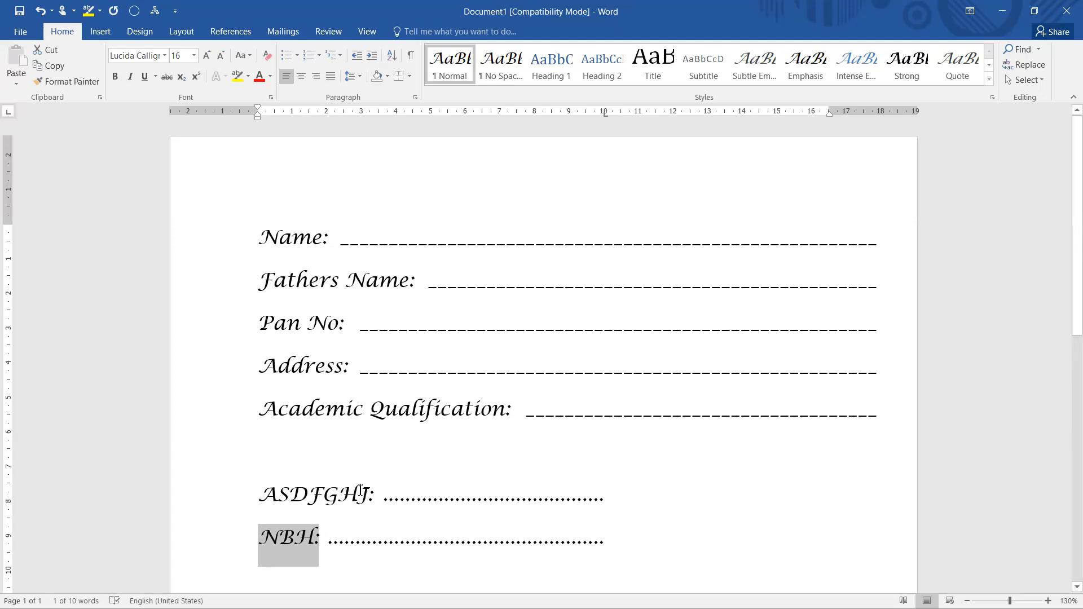
left_click(383, 501)
double_click(491, 499)
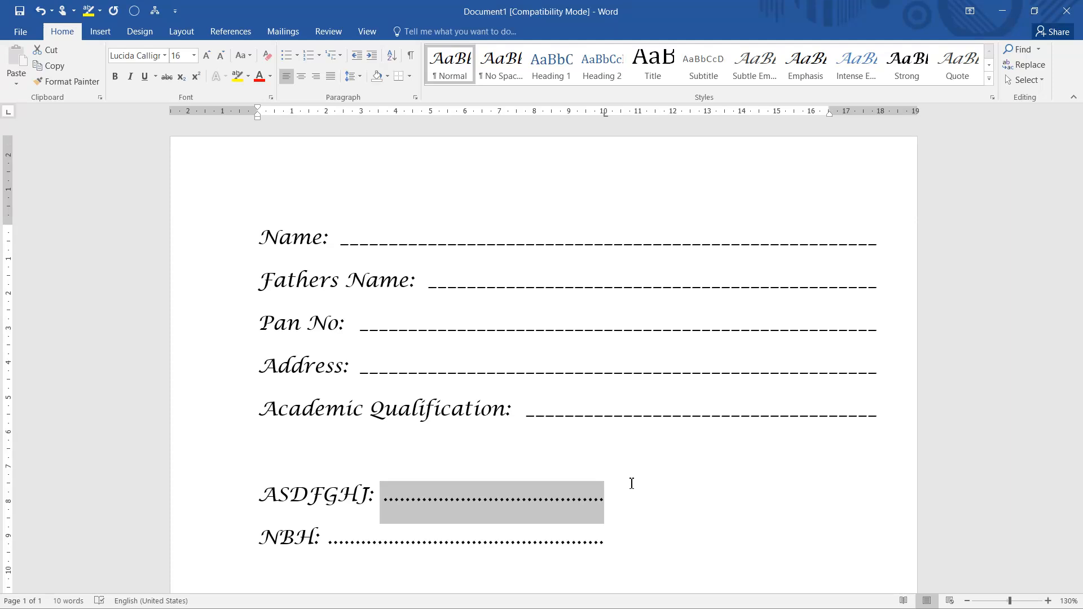
key("super")
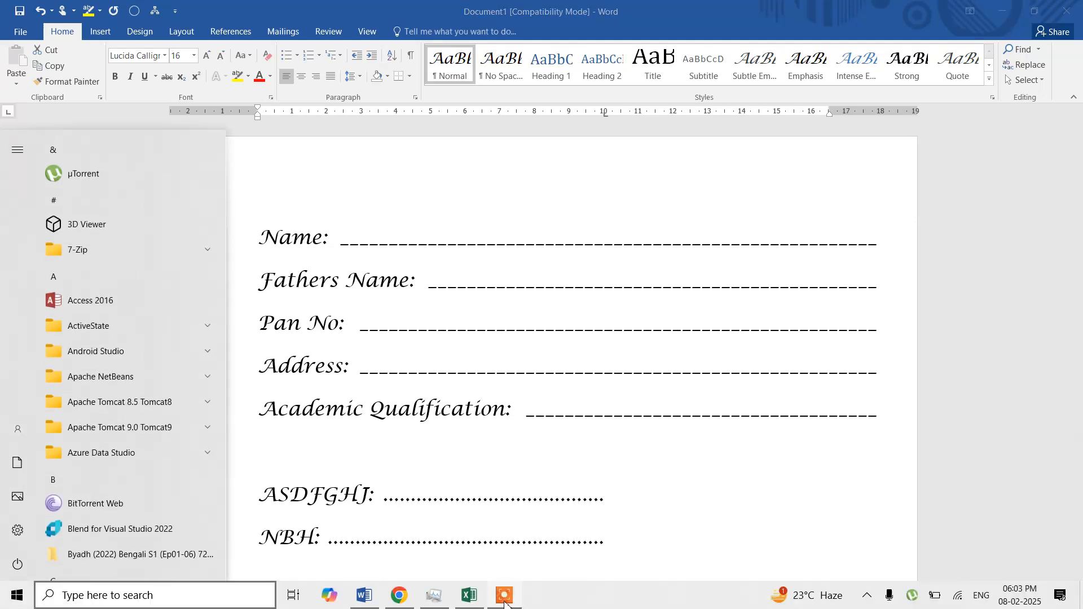